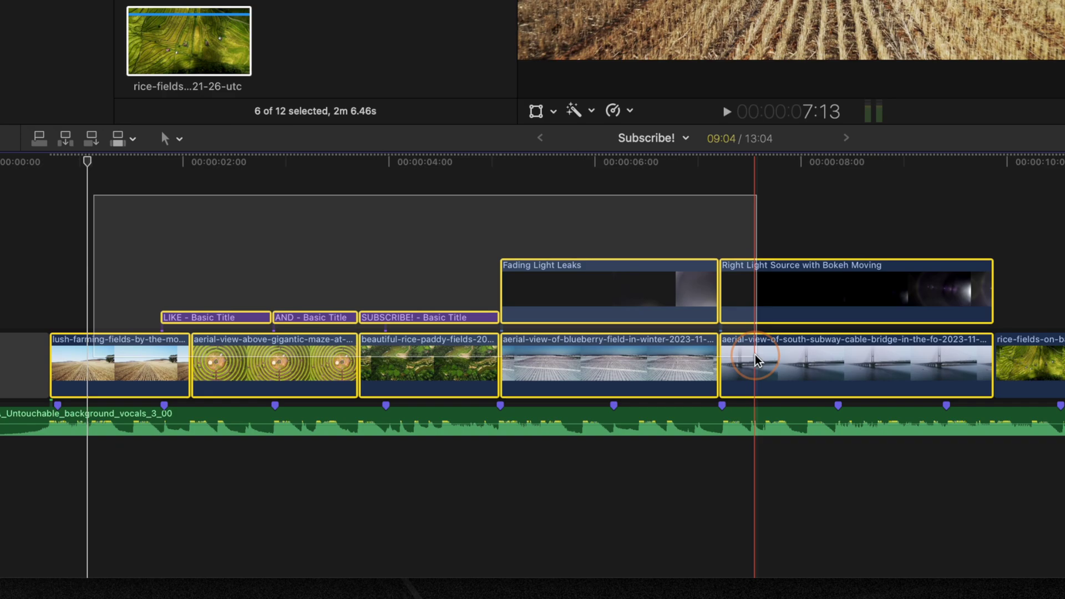
Combine the opening clips, titles and light leaks into compound clip Subscribe! Clip 2, and open it.
right_click(757, 360)
left_click(836, 205)
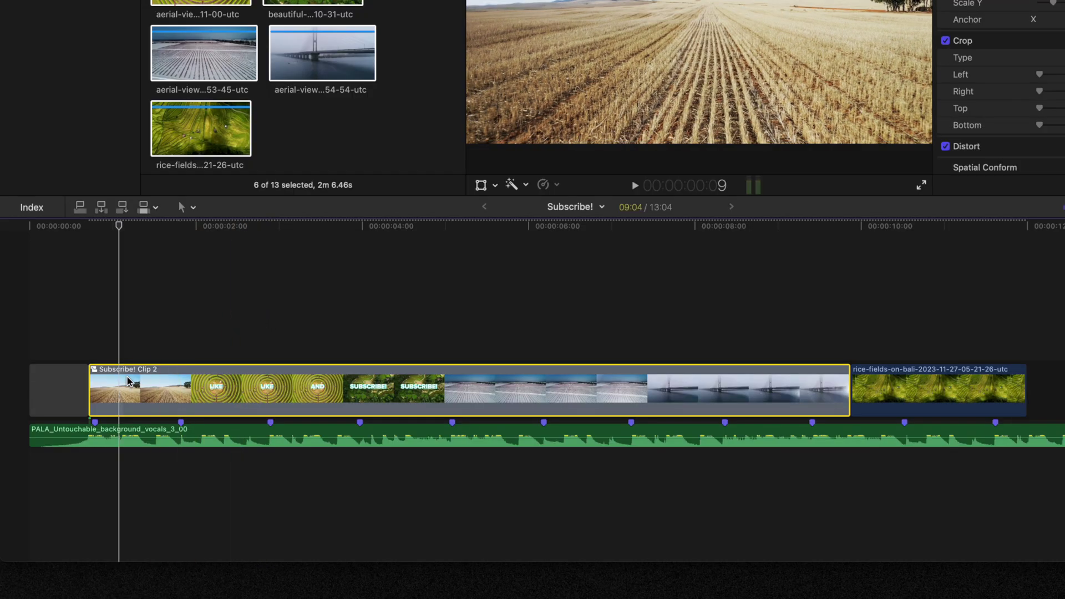
double_click(127, 377)
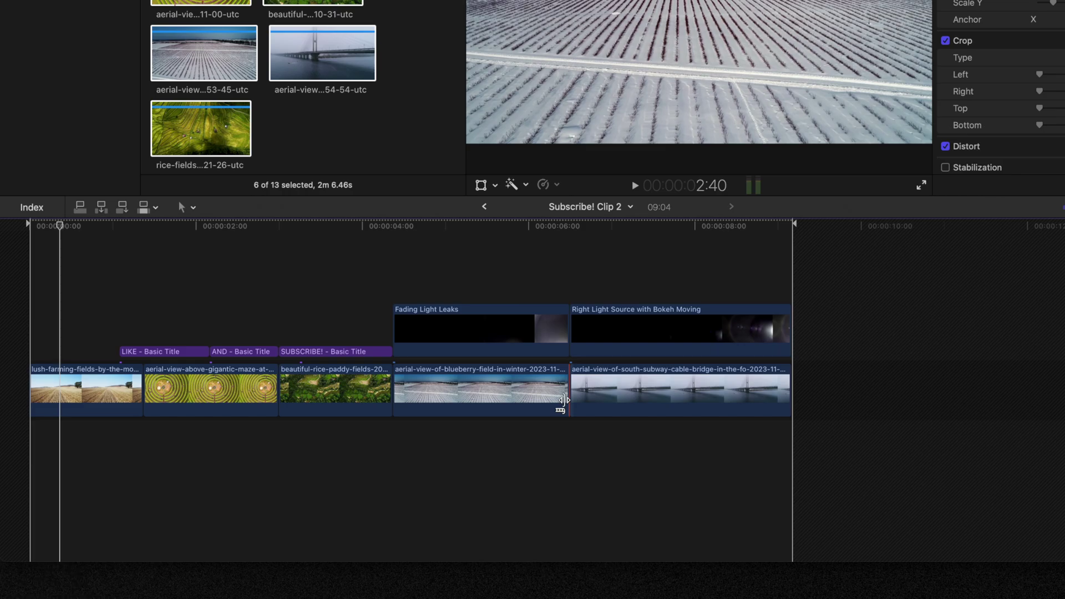
Trim the blueberry-field clip's end point to the right so it runs longer.
key("t")
left_click(571, 390)
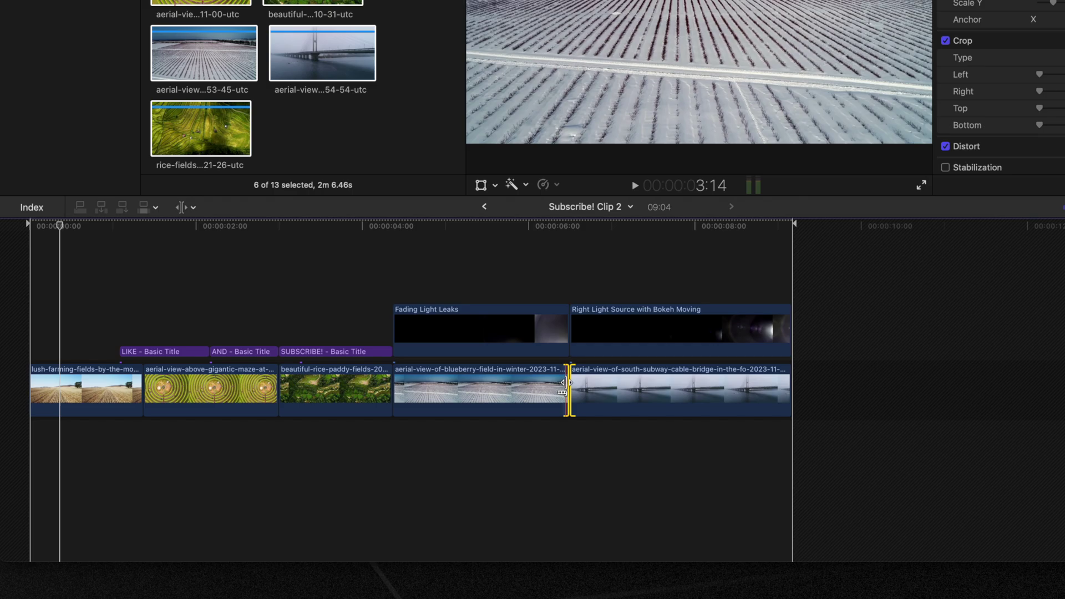
left_click(573, 383)
left_click_drag(571, 381, 590, 380)
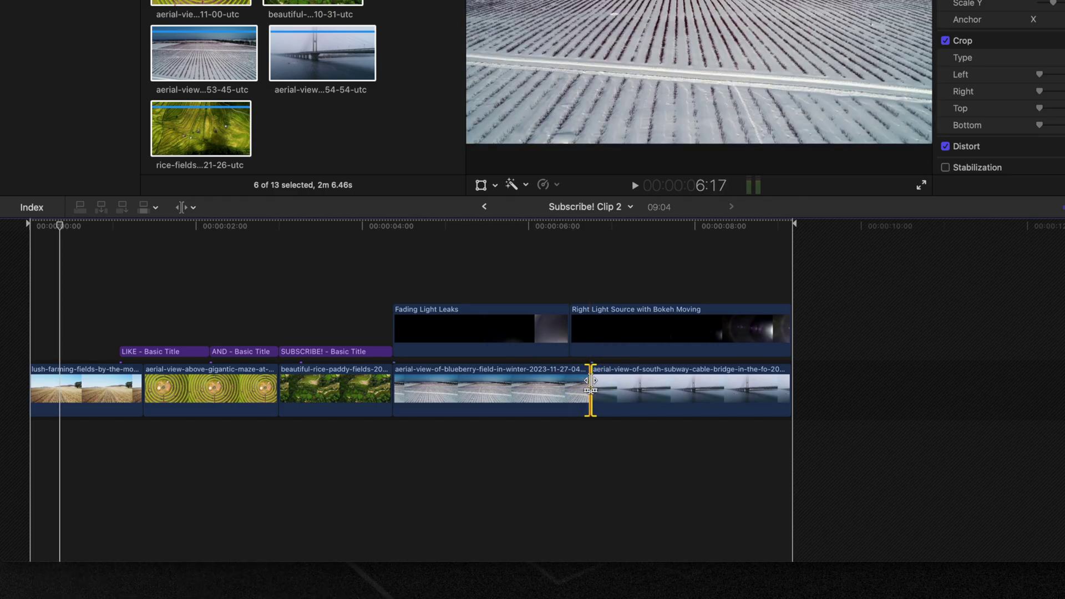
Return to the main Subscribe! timeline and inspect the compound, music and rice-fields clips.
left_click(484, 208)
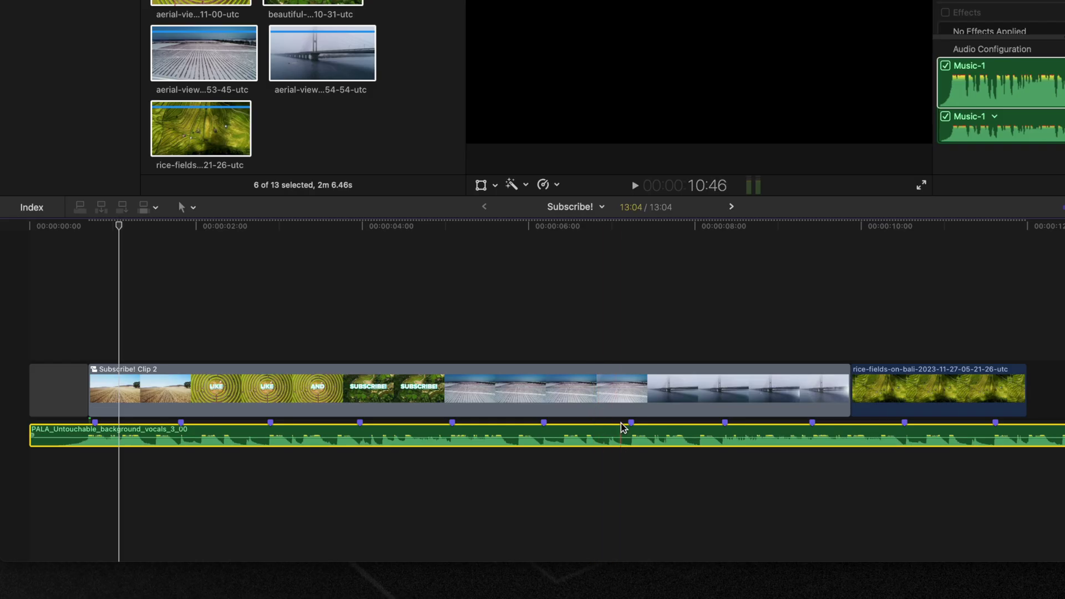
left_click(624, 399)
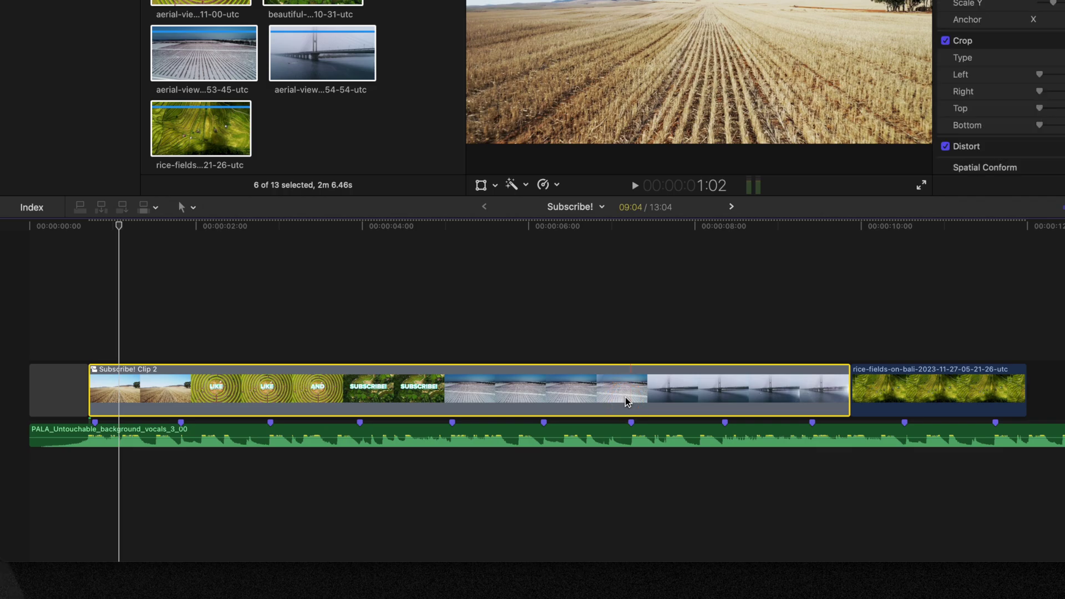
left_click(618, 430)
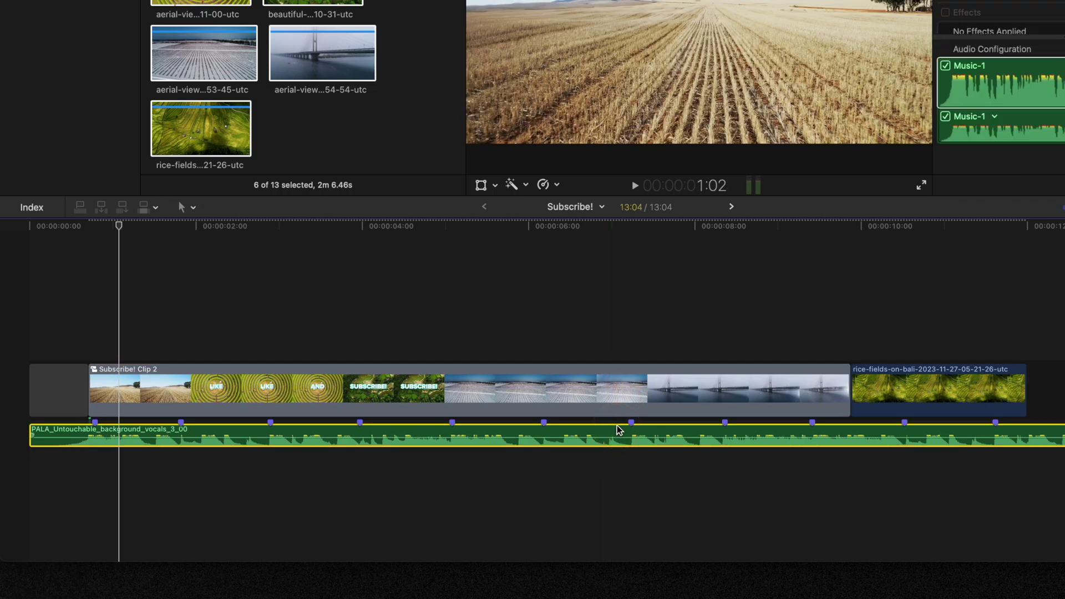
left_click(892, 367)
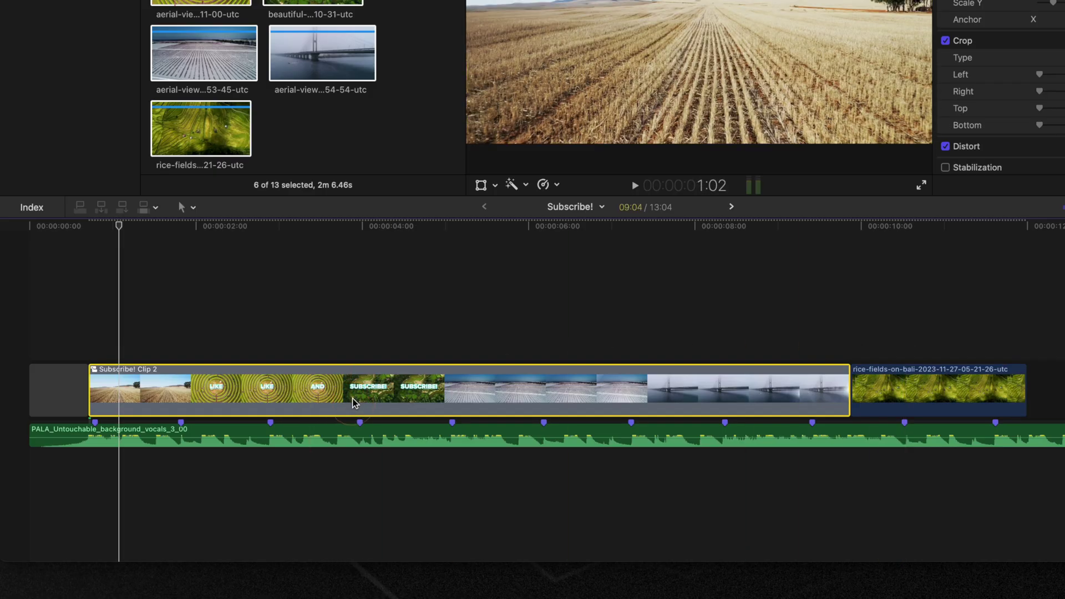
double_click(354, 400)
left_click(484, 206)
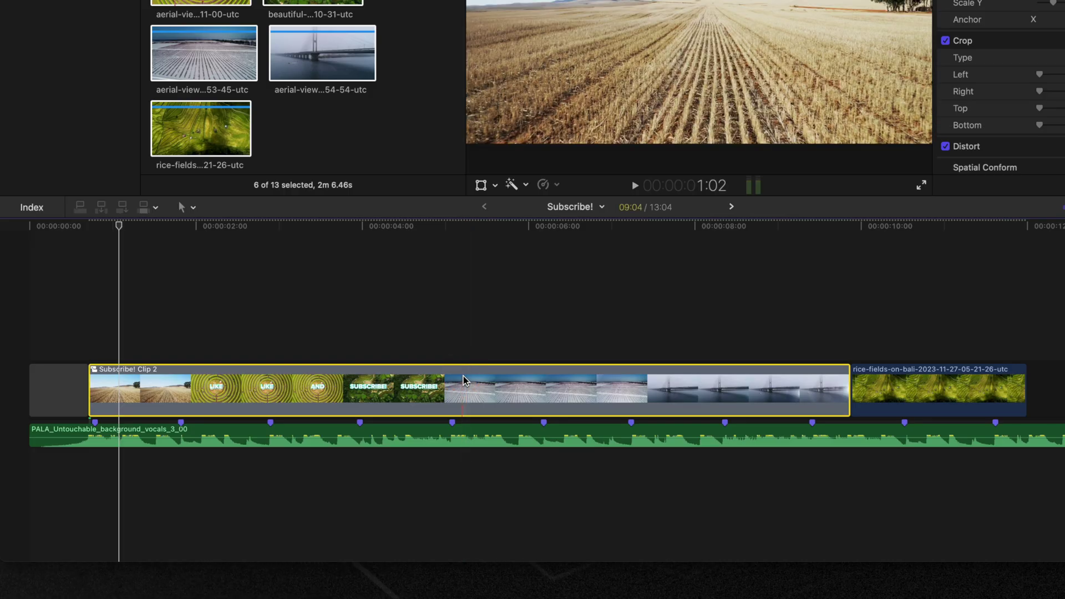
Break apart the compound clip and roll the blueberry-to-bridge cut earlier.
key("shift+super+g")
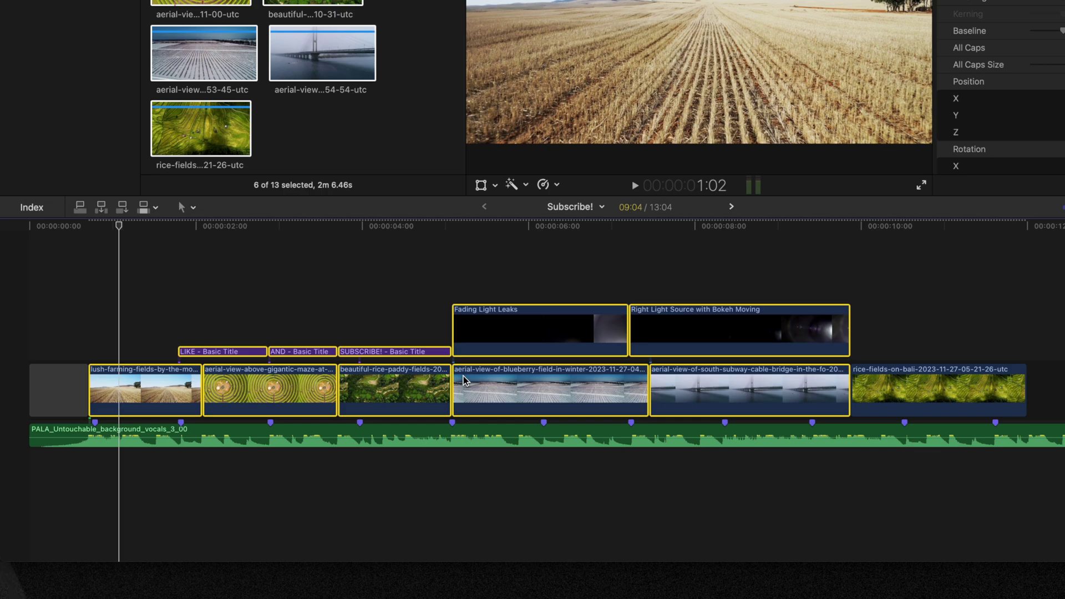
key("t")
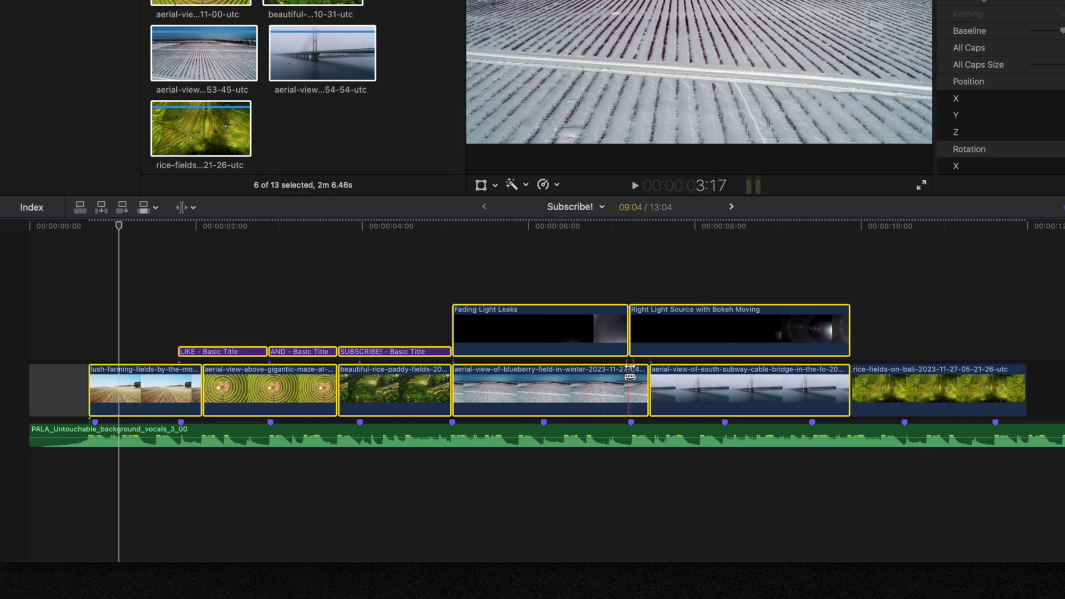
mouse_move(649, 378)
left_mouse_down()
mouse_move(634, 378)
mouse_move(633, 388)
left_mouse_up()
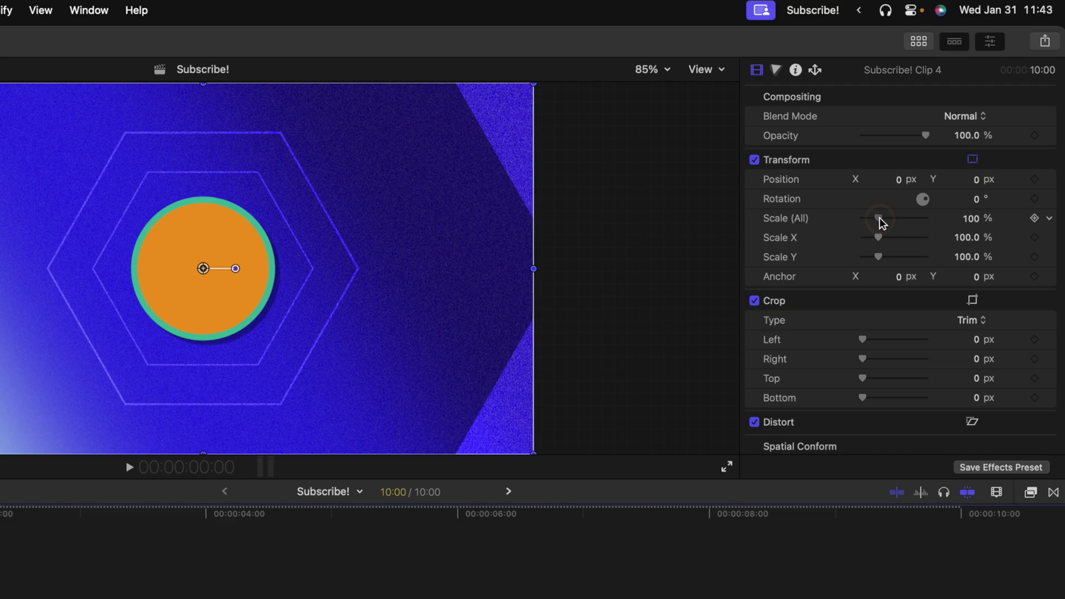
Drag the orange circle's Scale (All) down to 0% and preview it growing to full size.
left_click_drag(879, 218, 851, 219)
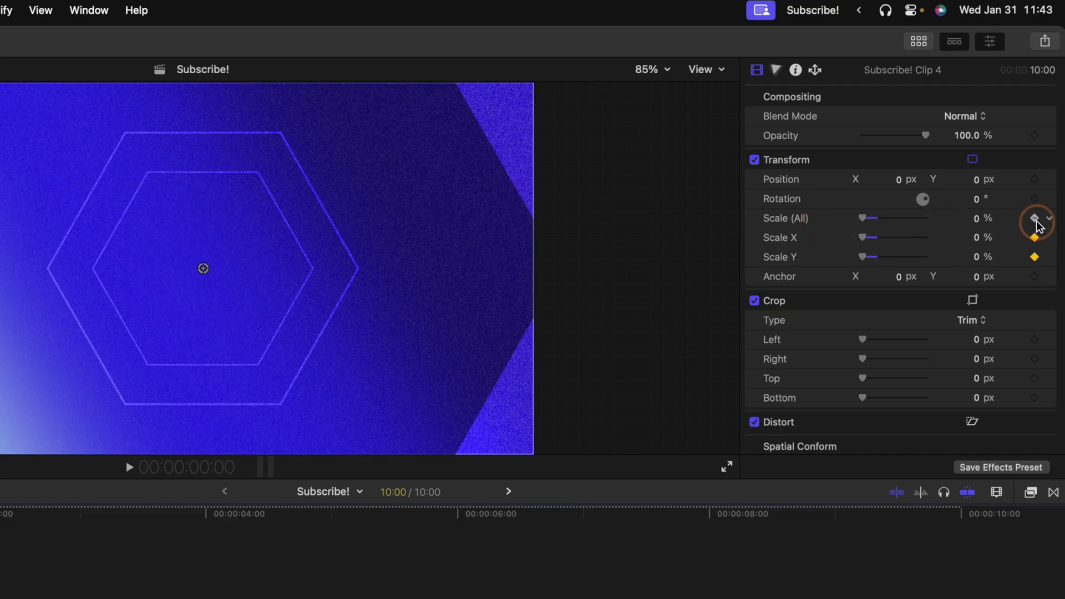
key("space")
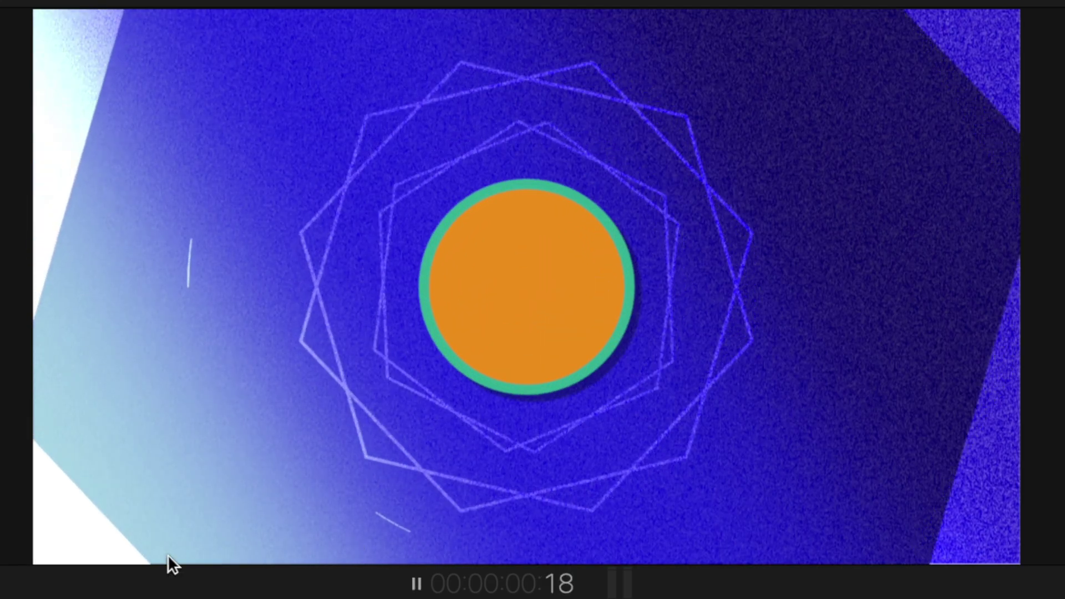
key("space")
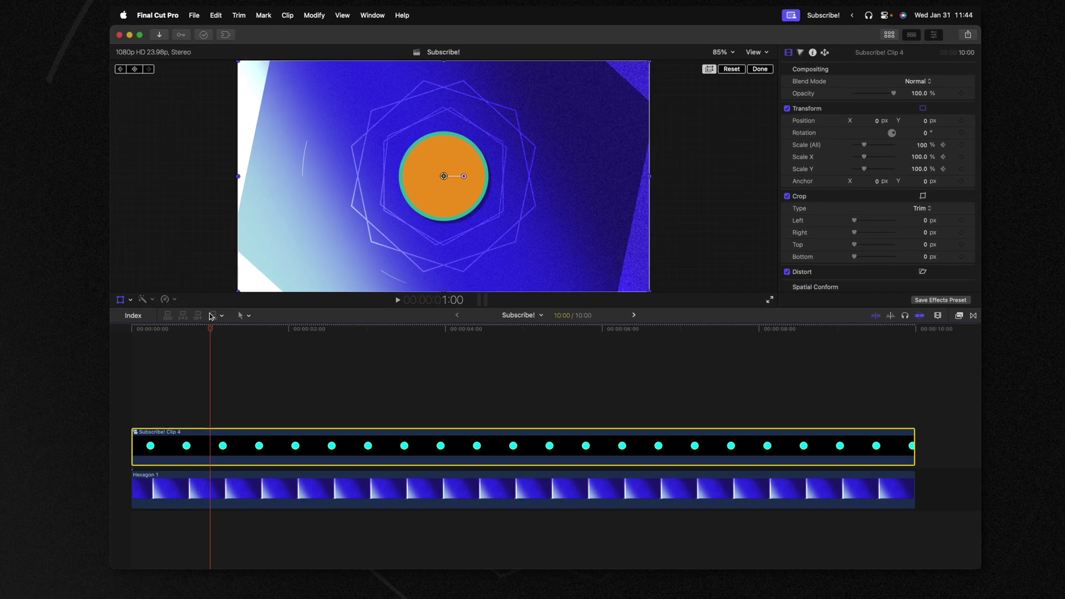
Show Subscribe! Clip 4's video animation lanes and limit the Transform lane to Scale (All).
right_click(193, 437)
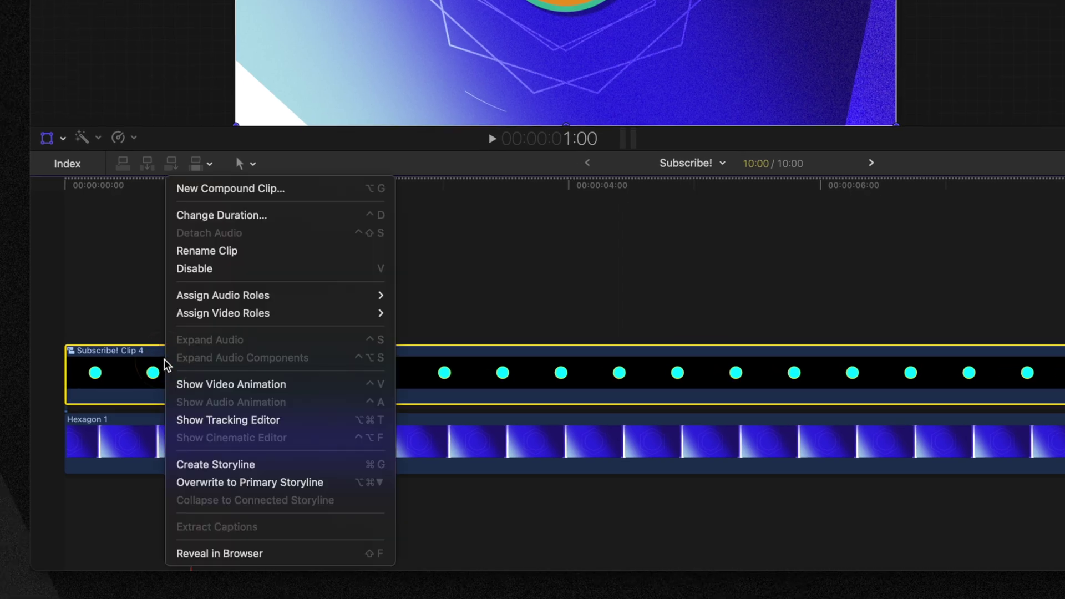
left_click(219, 383)
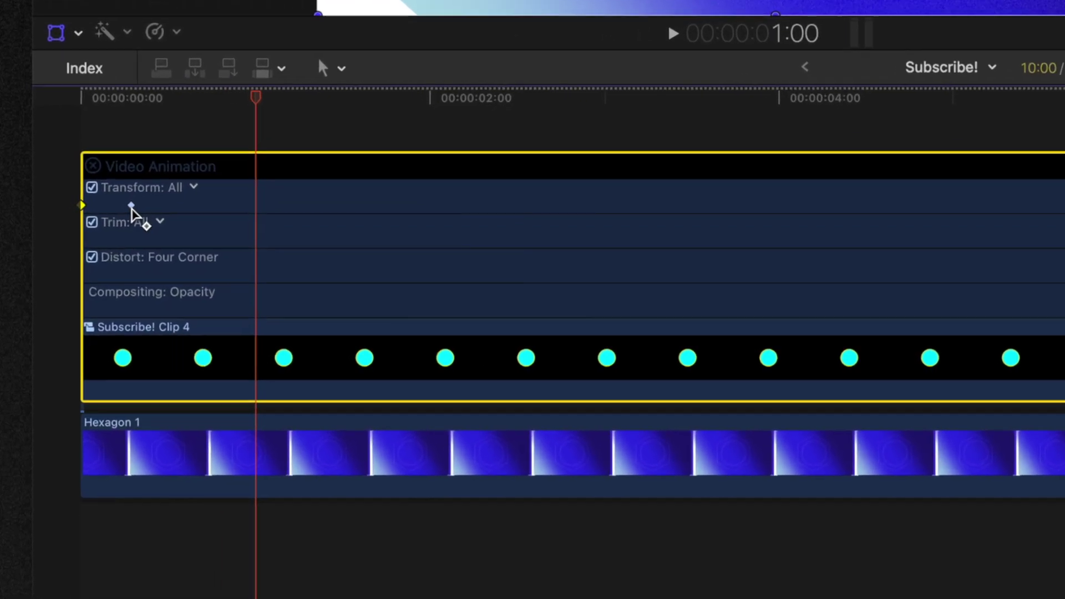
right_click(101, 264)
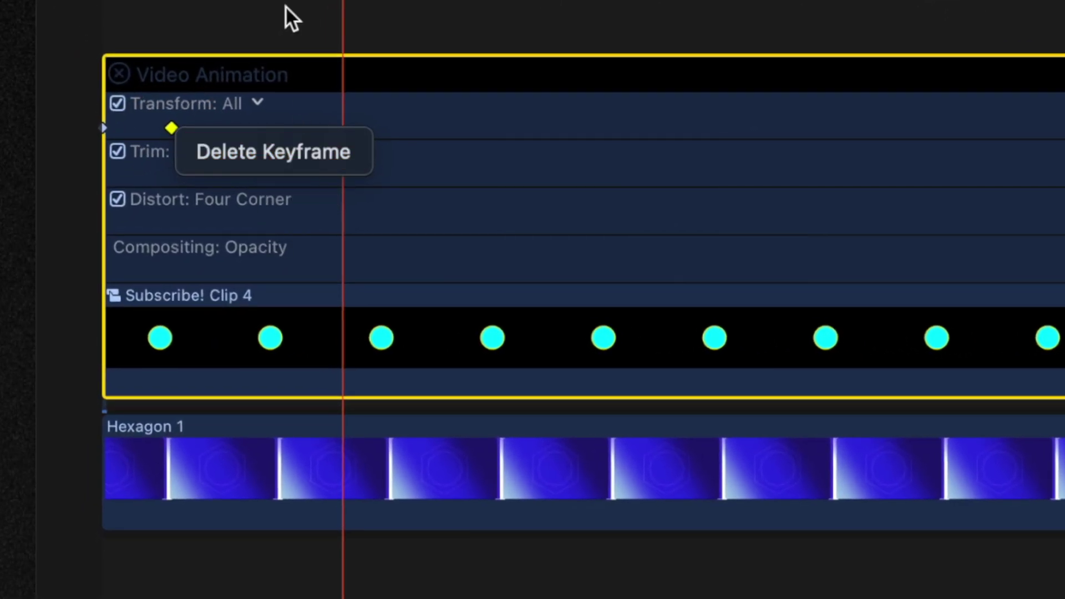
left_click(208, 105)
left_click(260, 105)
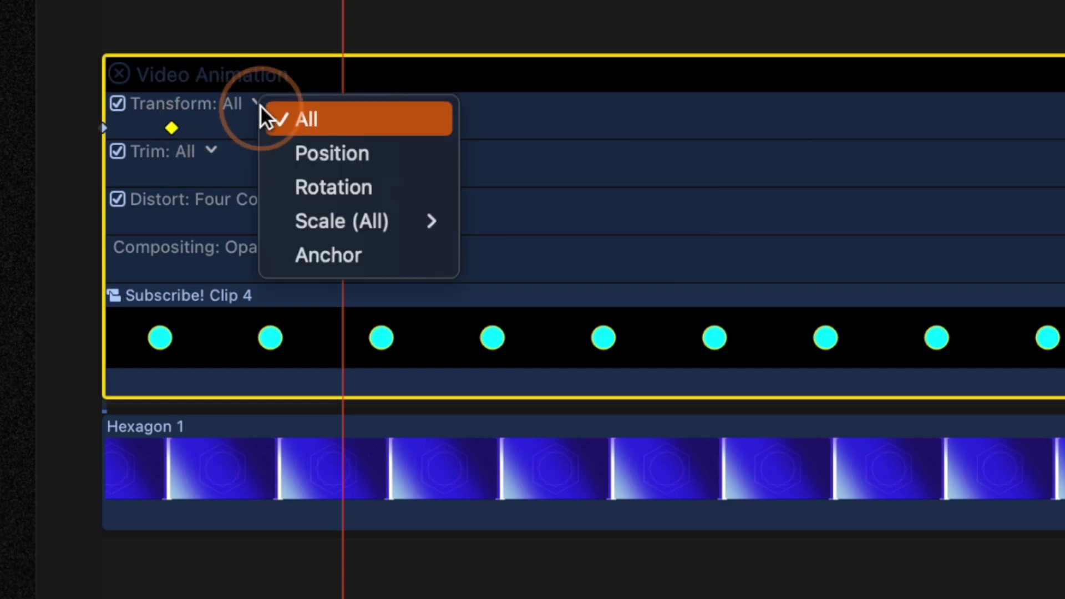
left_click(326, 230)
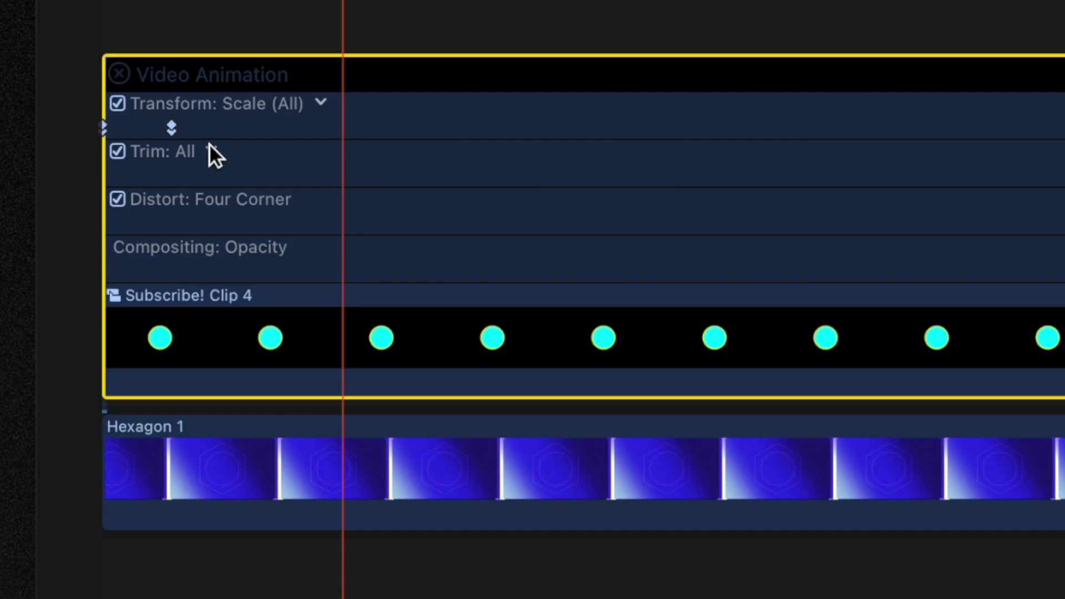
right_click(173, 131)
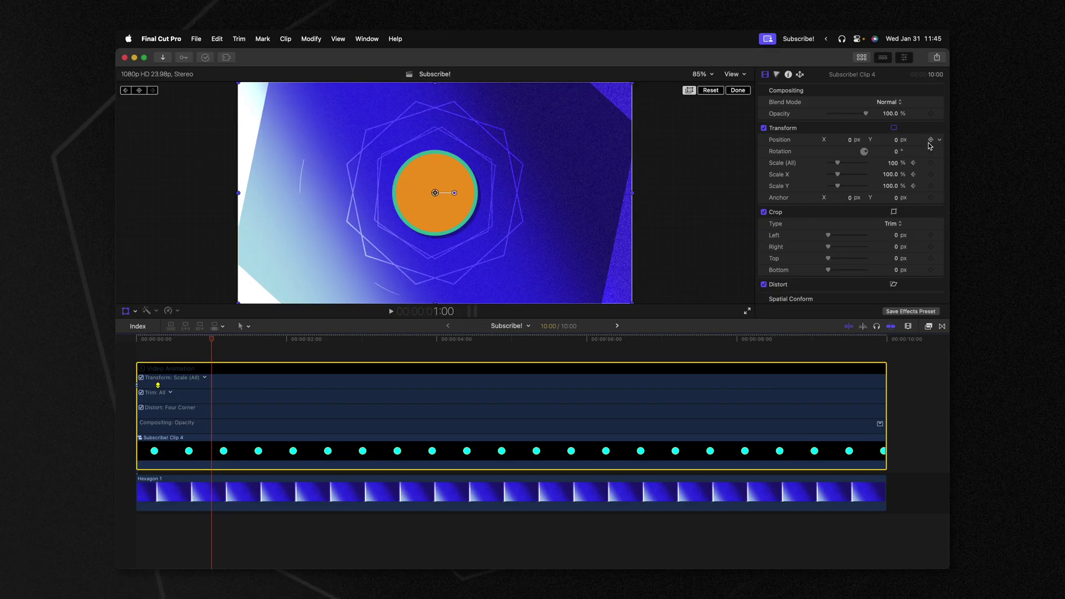
At 1:19, move the orange circle up and to the right, showing its Position keyframes.
left_click_drag(219, 340, 276, 341)
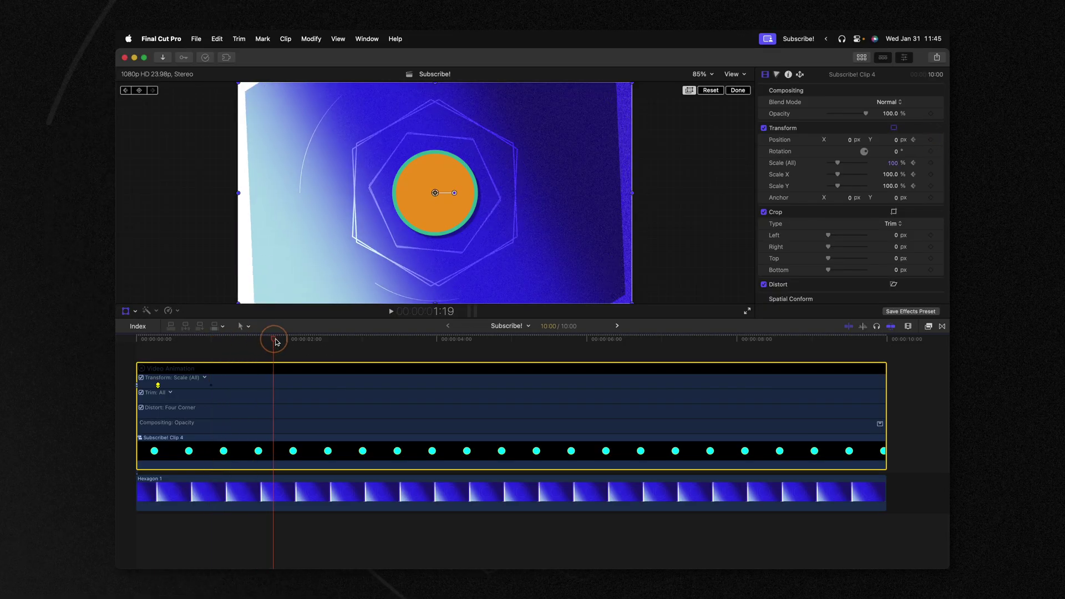
left_click_drag(398, 256, 510, 234)
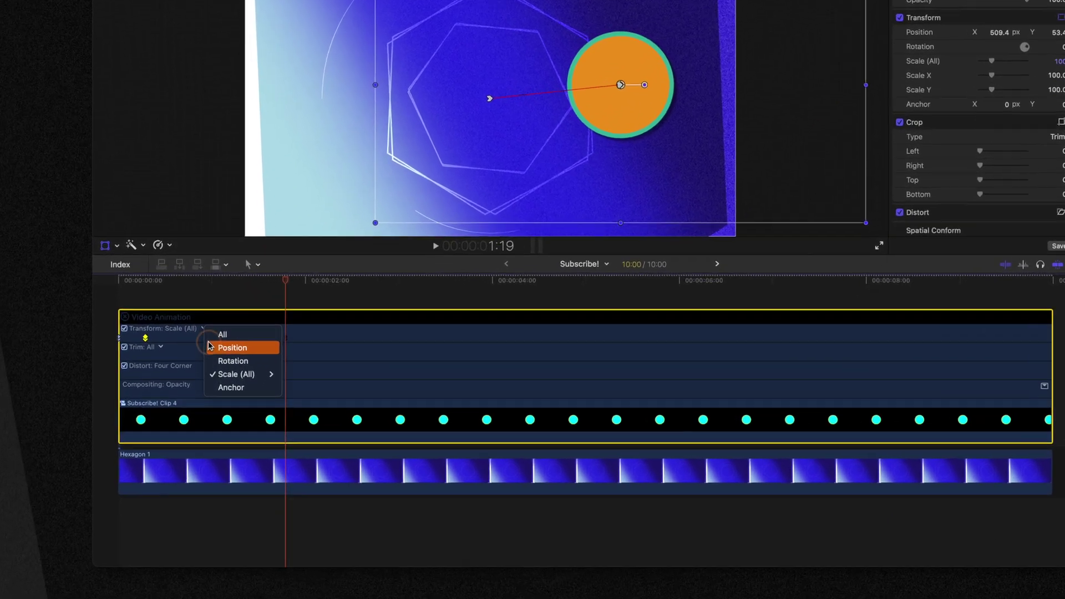
left_click(227, 392)
Keep the later Position keyframe Smooth, then replay from 1:00 to preview the move.
right_click(331, 196)
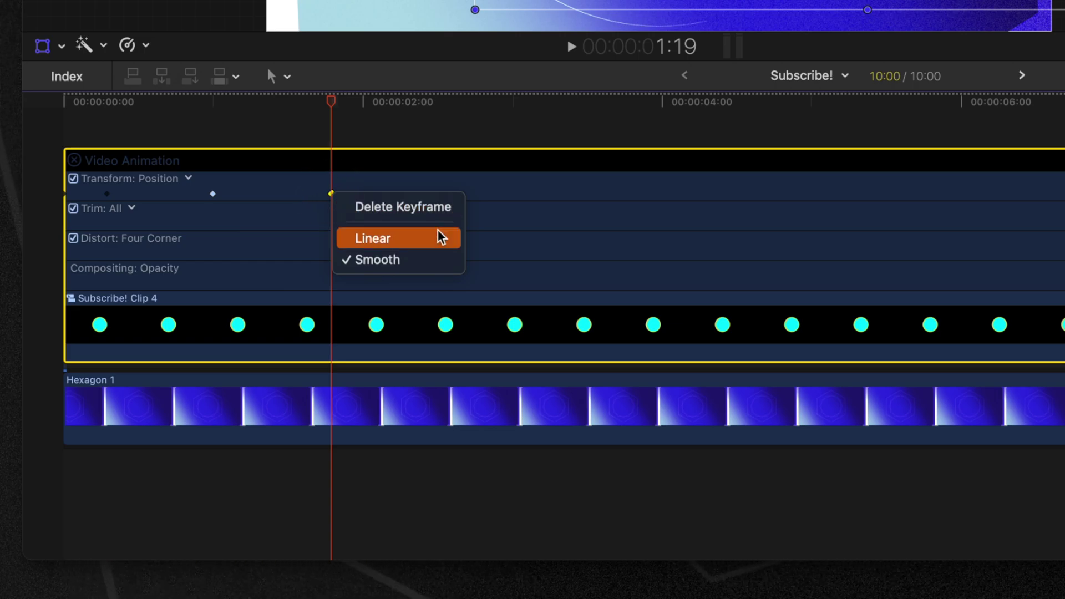
left_click(427, 258)
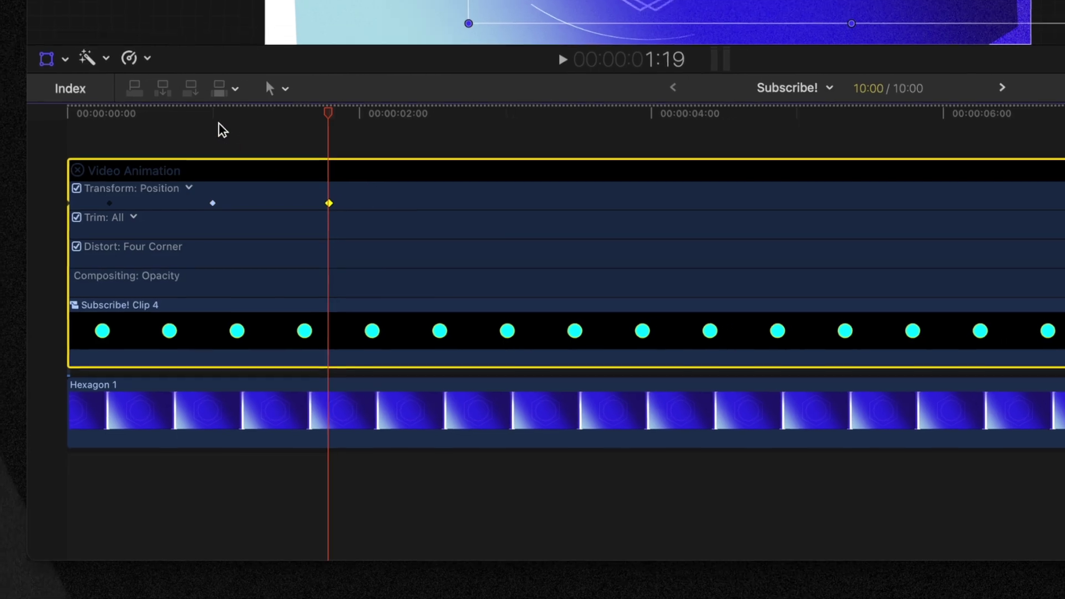
left_click(214, 102)
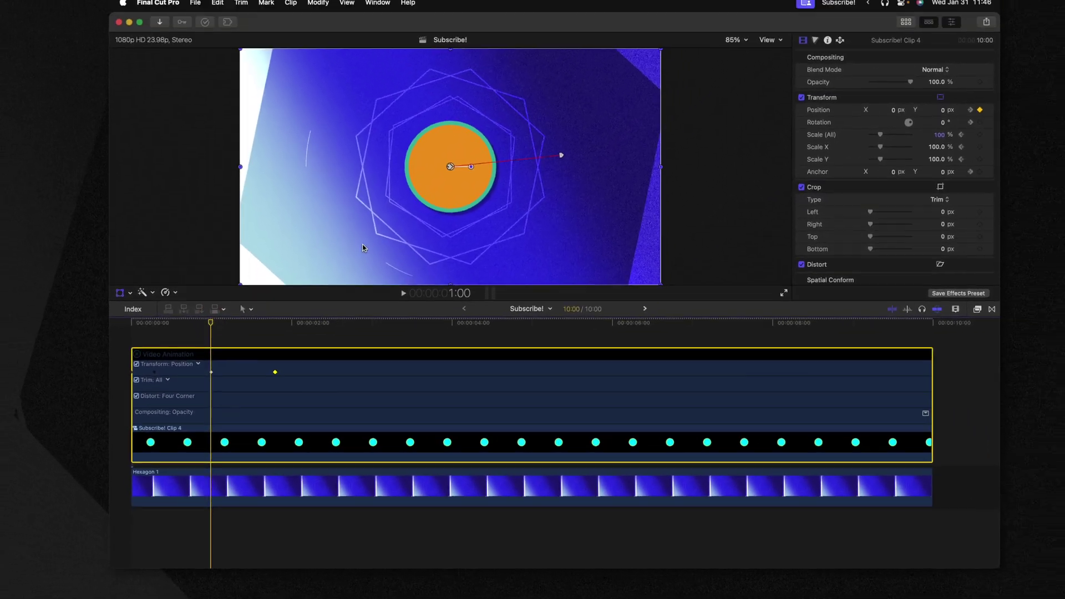
key("space")
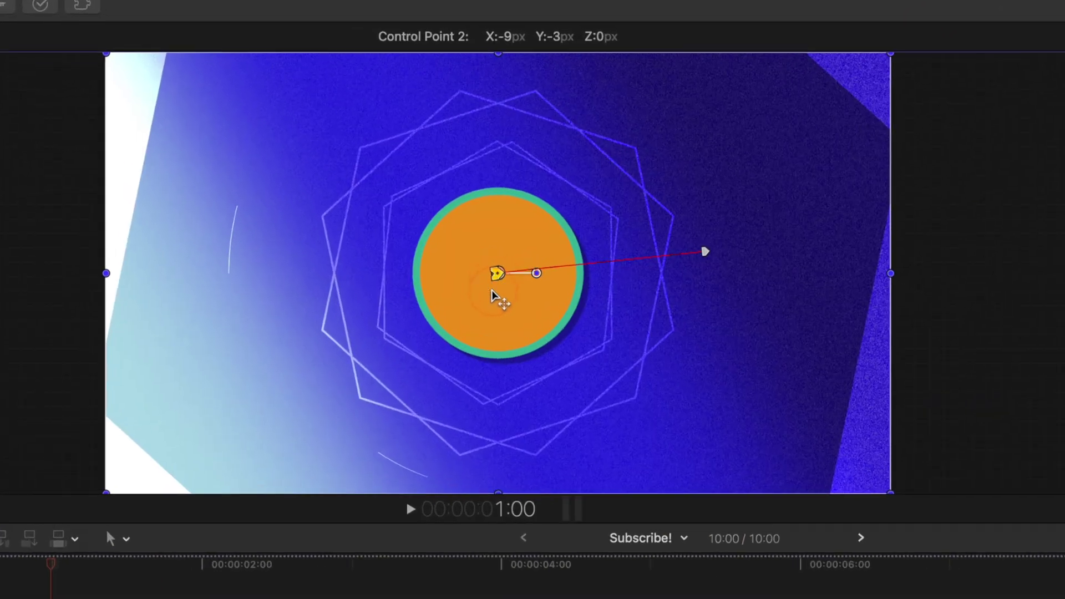
Drag the keyframe's bezier handle to arc the circle's path, then scrub from 1:06 to check.
left_click_drag(434, 377, 388, 402)
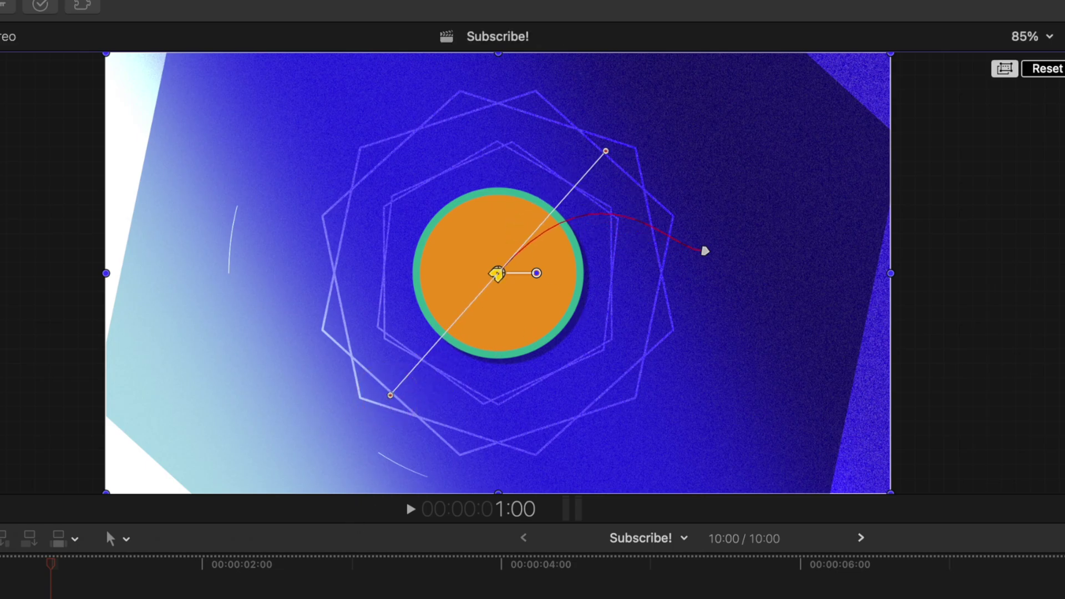
left_click(95, 561)
left_click_drag(95, 561, 133, 566)
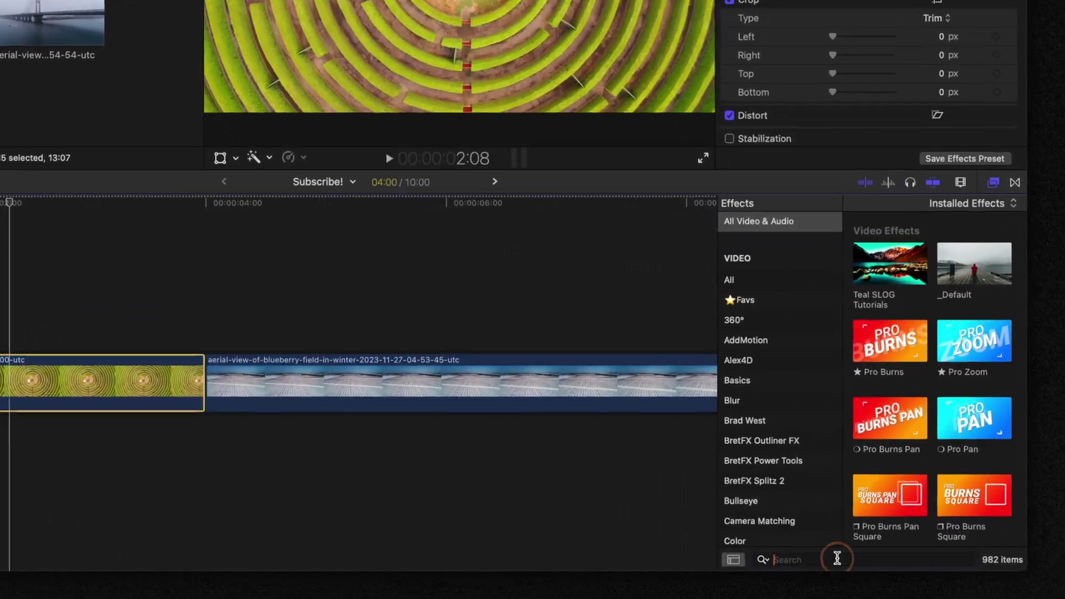
Put the cursor in the Effects browser's search field.
left_click(831, 560)
Filter effects by 'custom' and apply the DALAT (standard) Custom LUT to the maze clip.
type("custom")
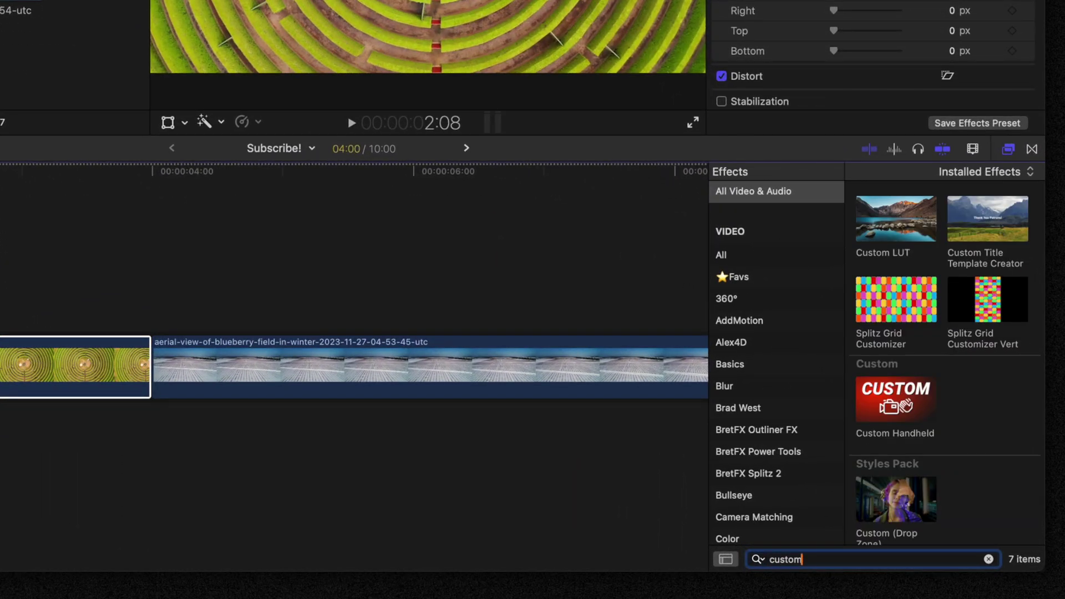
left_click(106, 366)
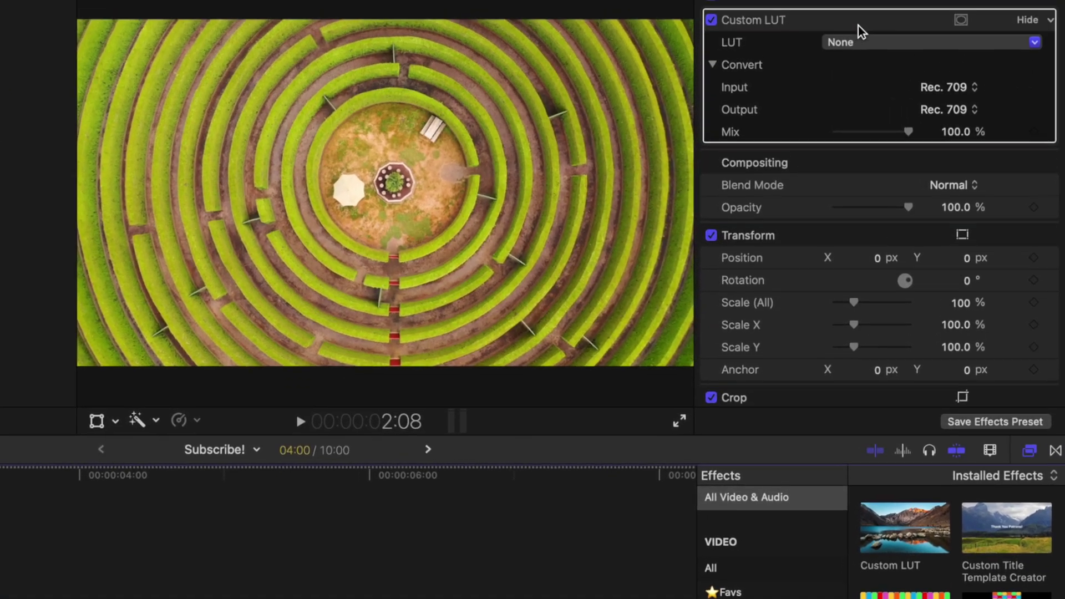
left_click(858, 69)
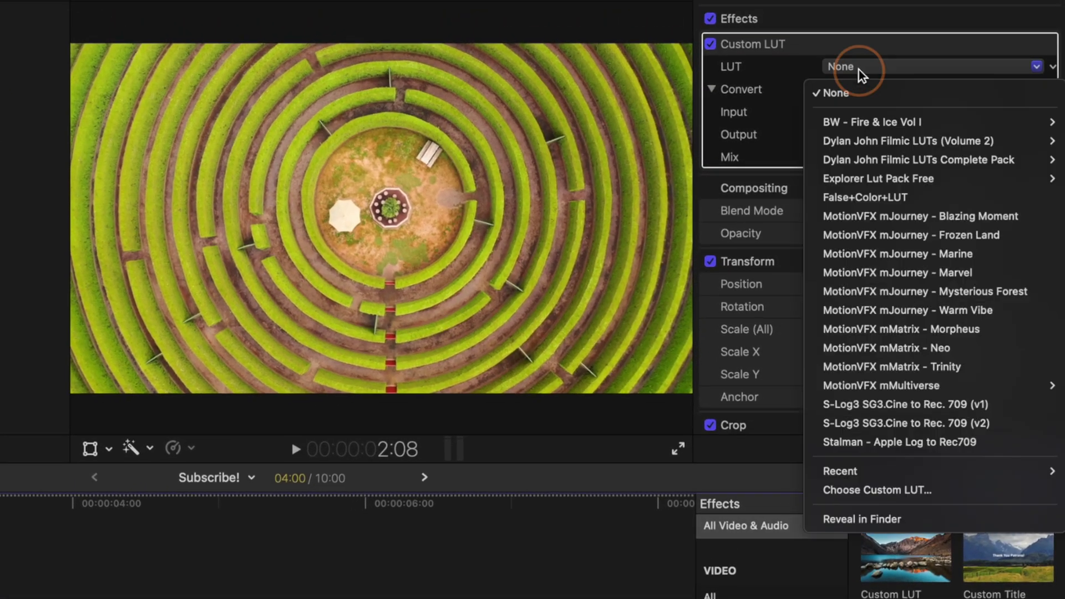
mouse_move(880, 144)
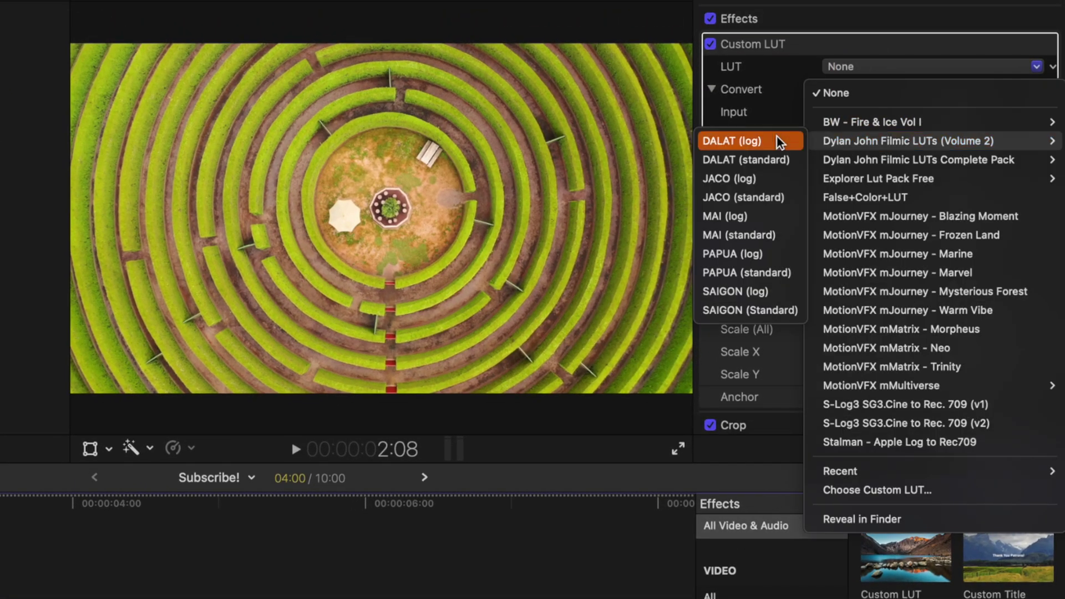
left_click(765, 158)
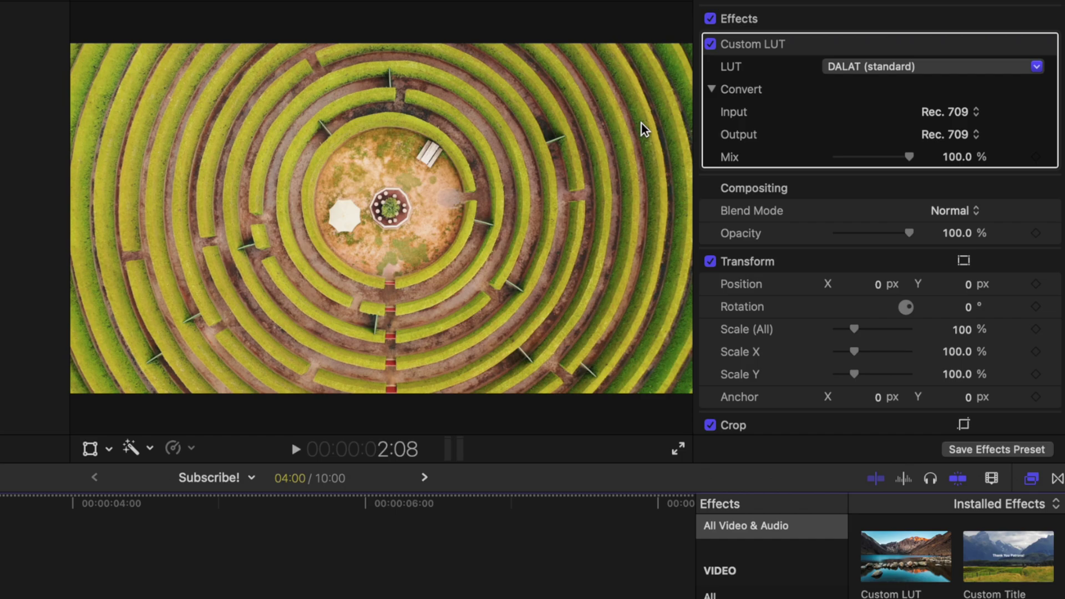
In the colour wheels, darken the maze clip's shadows and brighten its highlights.
key("super+6")
left_click_drag(838, 283, 835, 297)
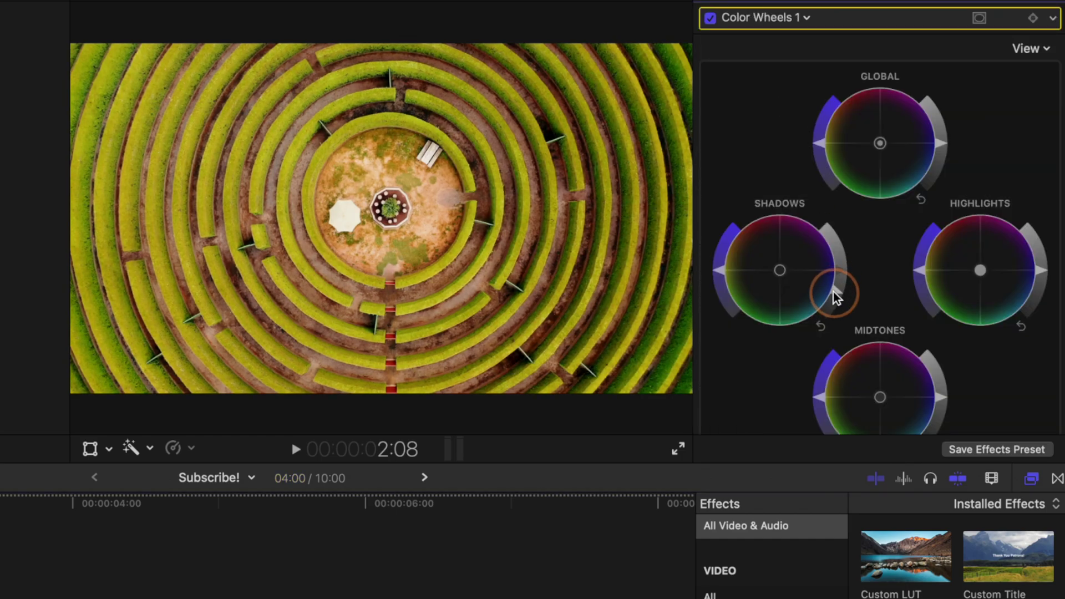
left_click_drag(1040, 275, 1040, 256)
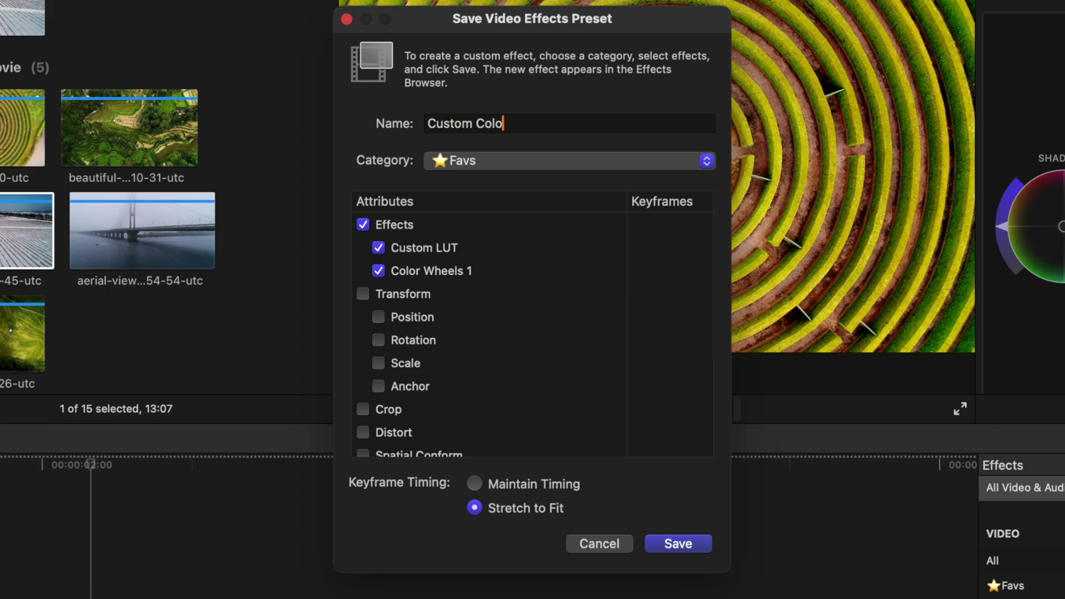
Keep Favs as the category for the Custom Color effects preset.
left_click(472, 160)
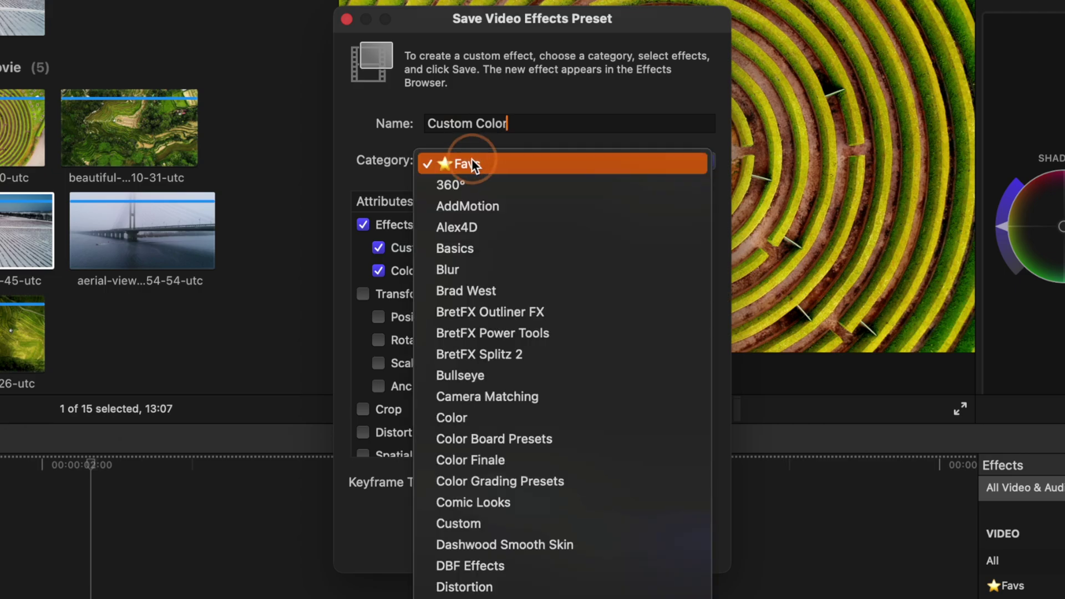
left_click(491, 159)
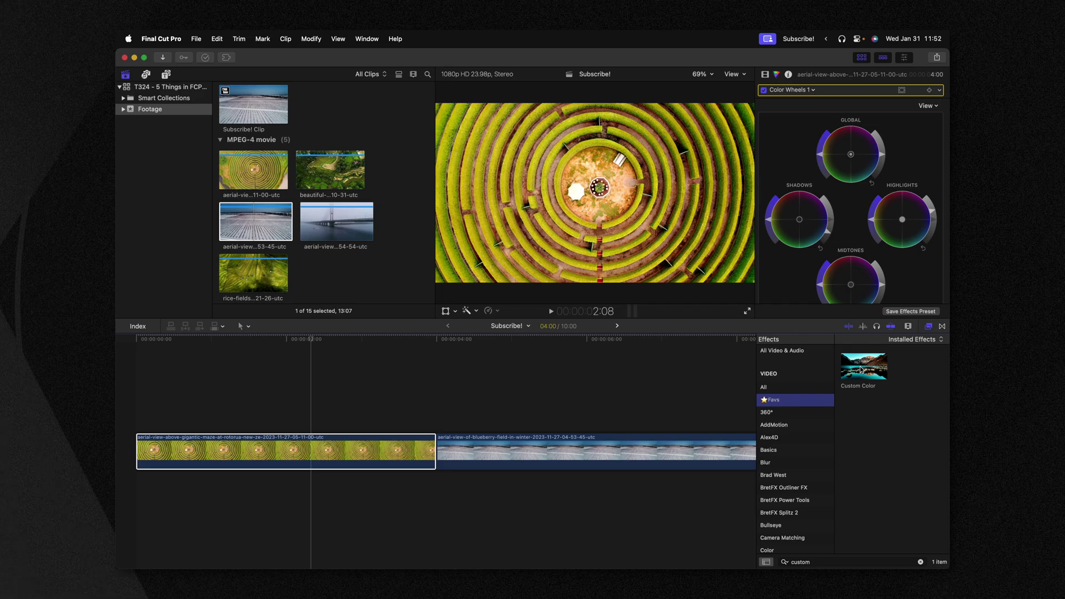
Apply the Custom Color preset to the blueberry field clip and review its effects in the Video inspector.
left_click_drag(860, 370, 590, 449)
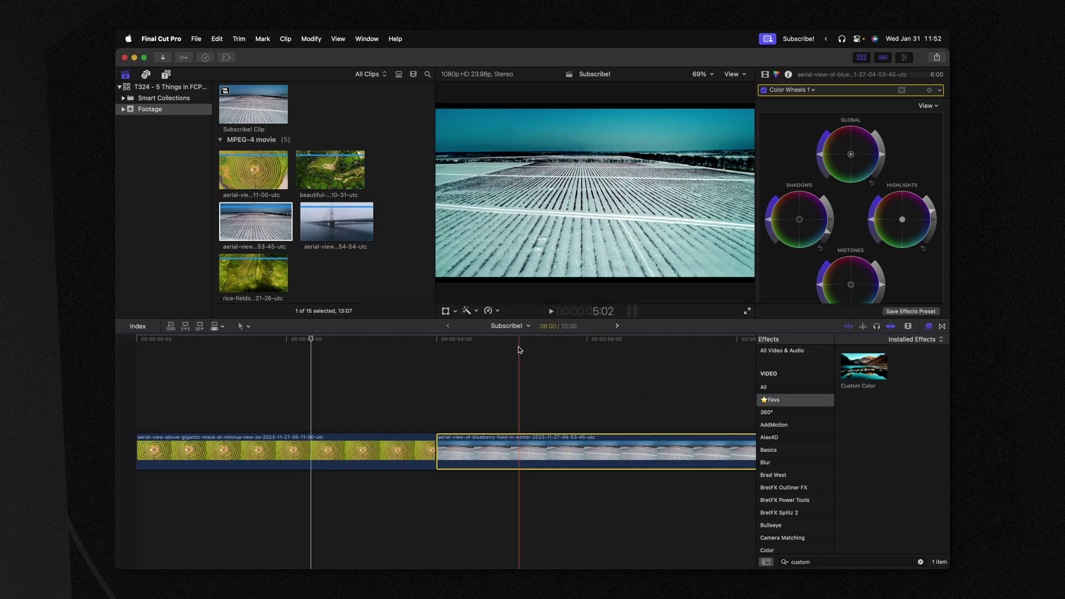
left_click(528, 342)
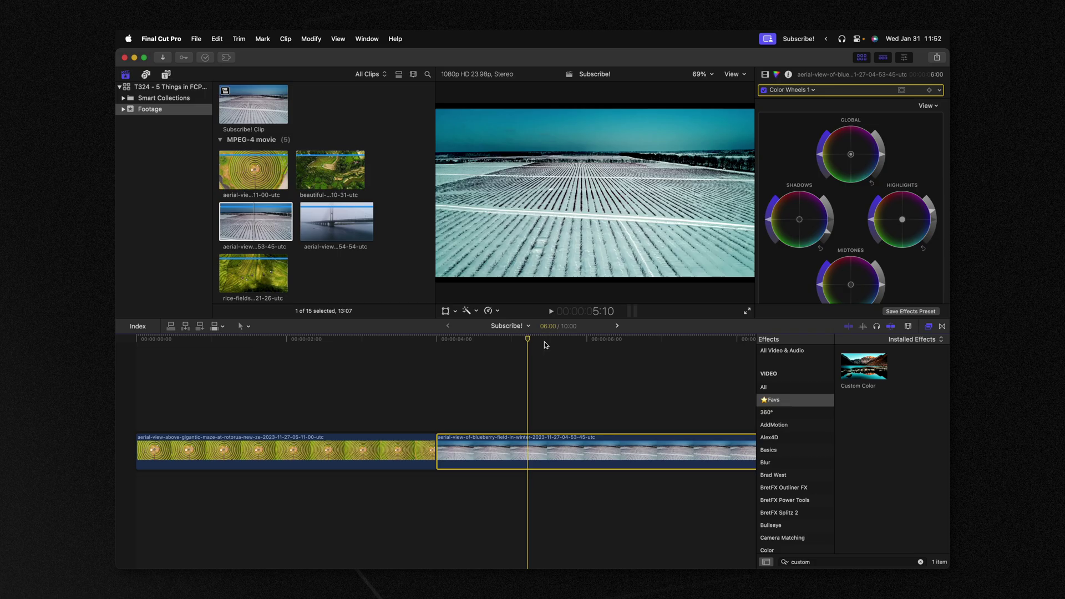
left_click(765, 75)
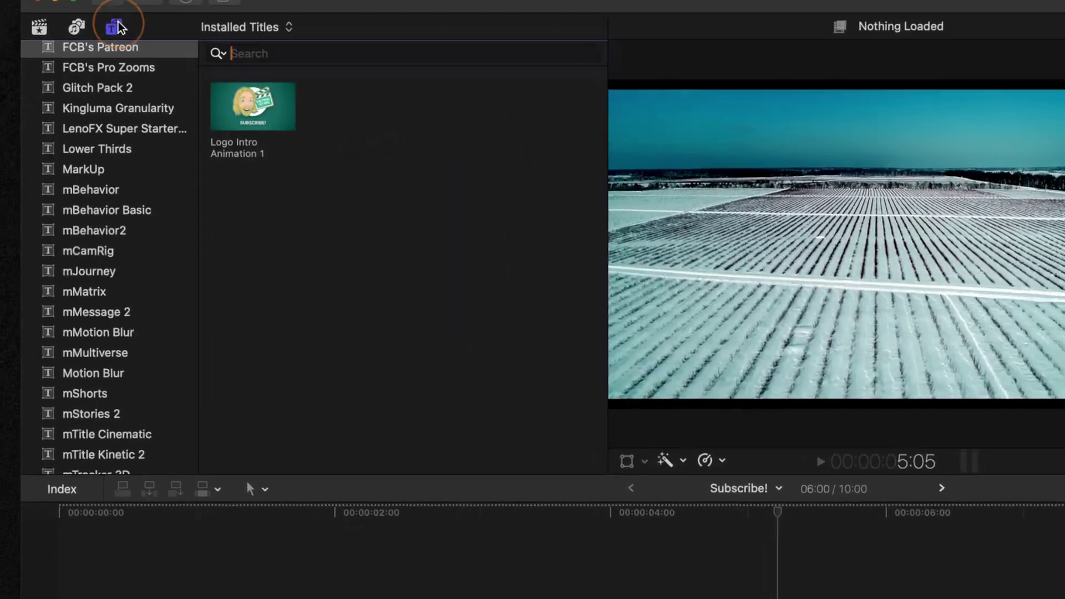
Place Logo Intro Animation 1 above the maze clip, play it, and show its Title inspector parameters.
left_click_drag(217, 94, 309, 590)
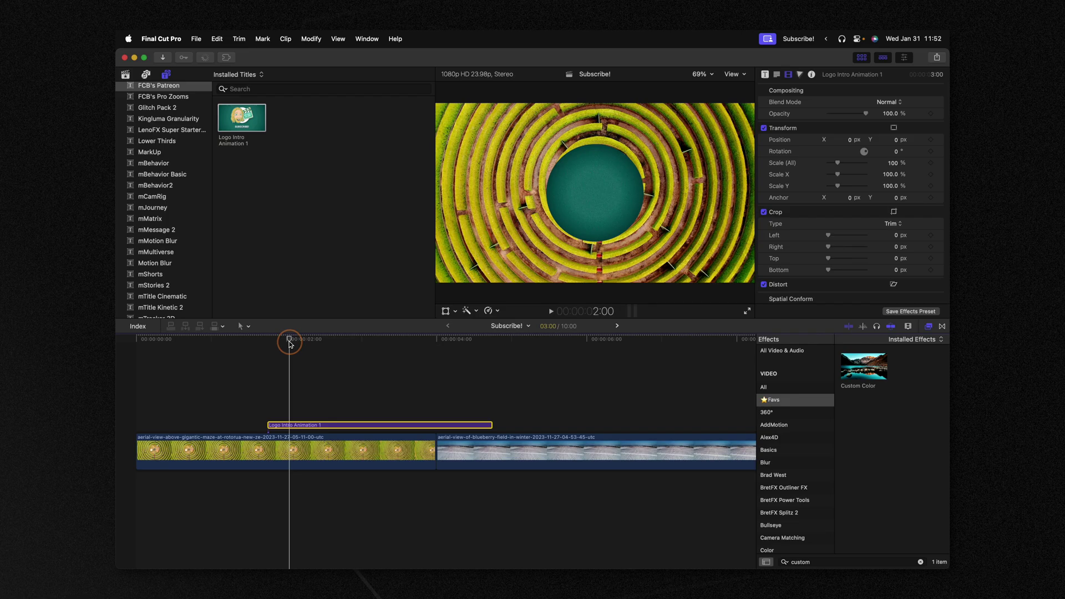
key("space")
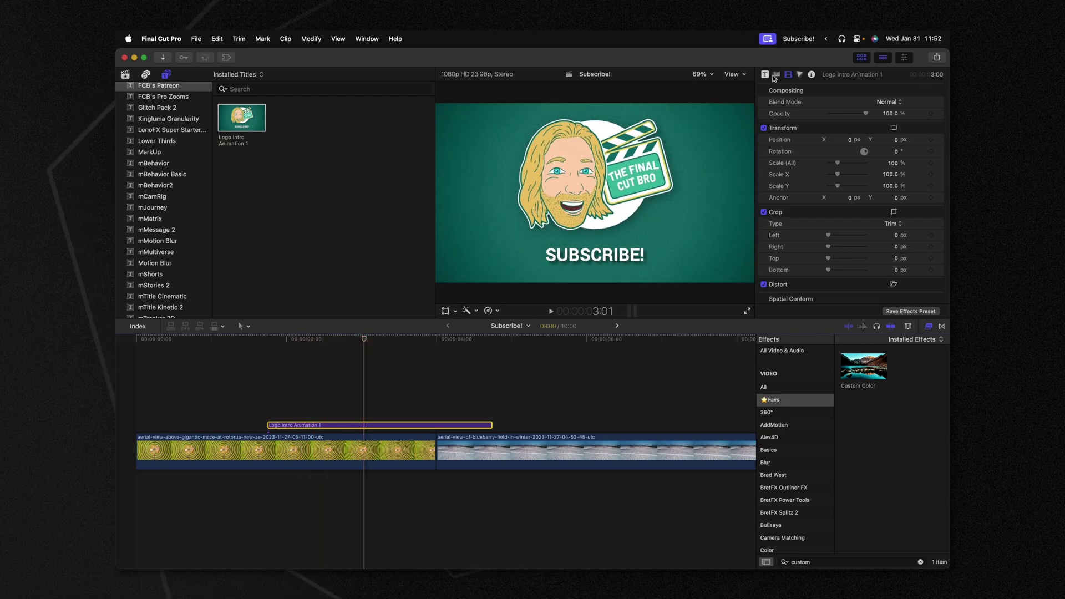
left_click(764, 75)
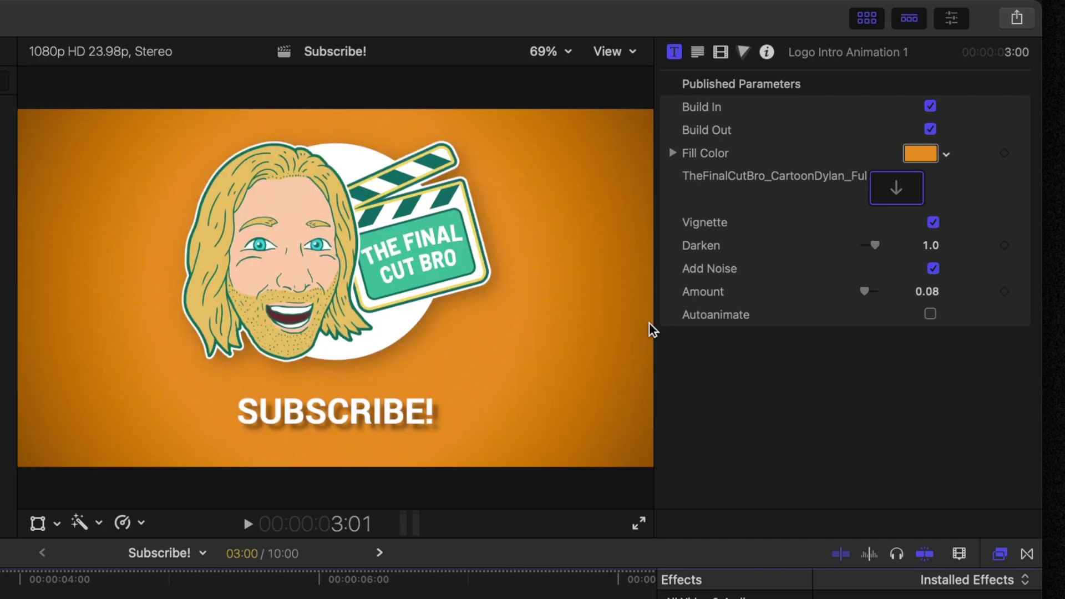
Replace SUBSCRIBE! with 'WELCOME TO MY CHANNEL!' and duplicate the title over the blueberry clip.
double_click(387, 415)
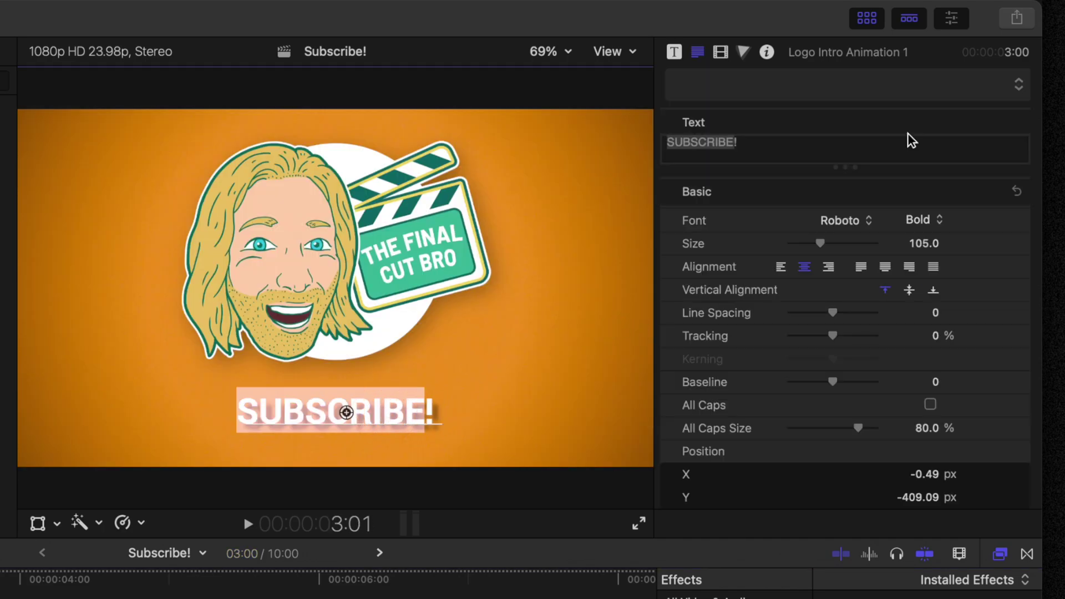
type("WELCOME TO MY CHANNEL!")
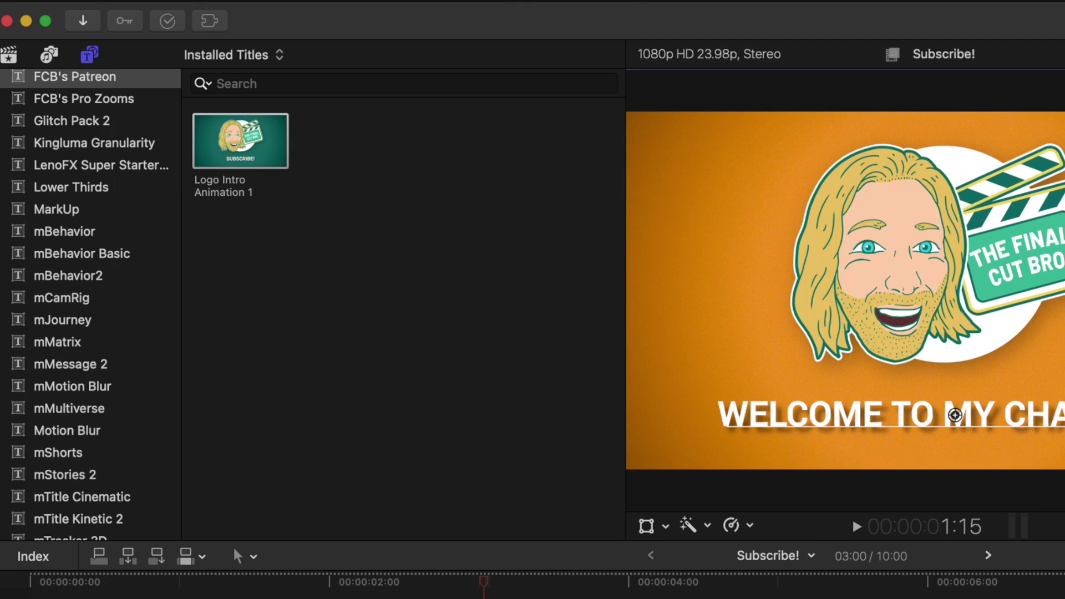
left_click_drag(387, 375, 761, 361)
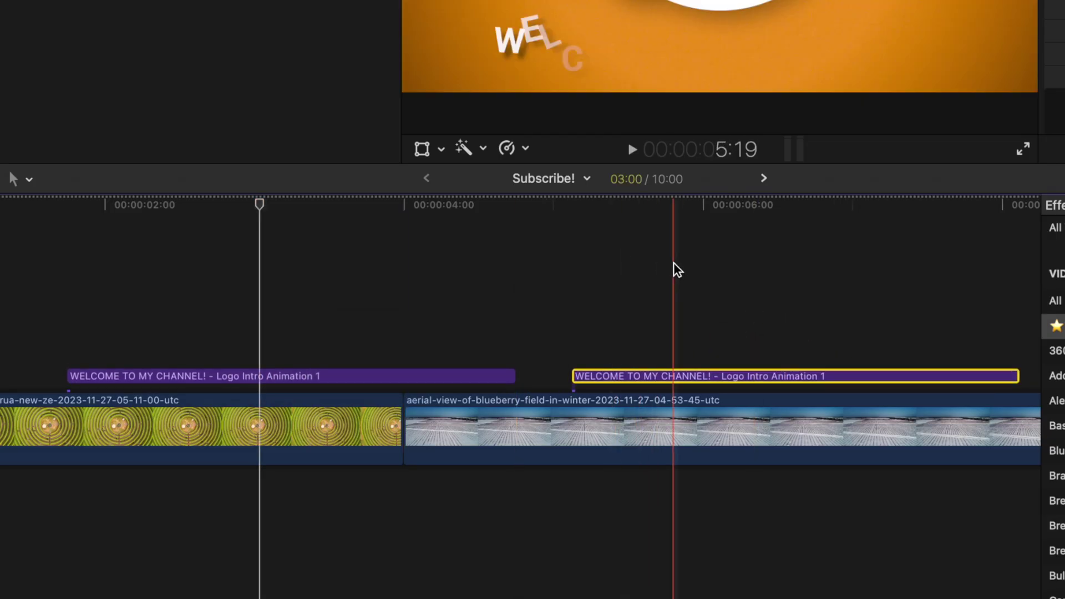
key("space")
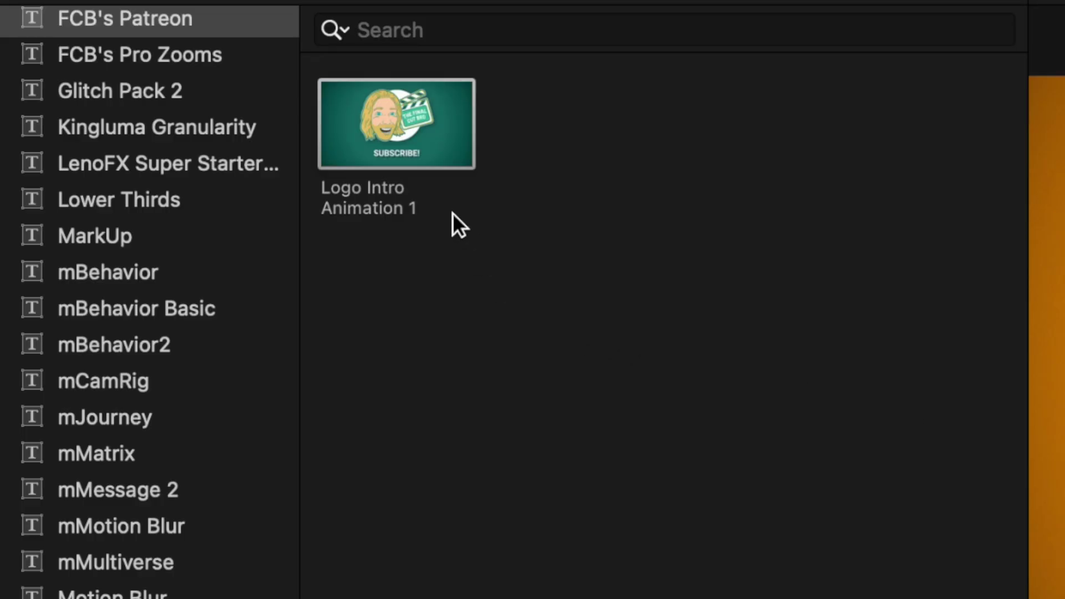
right_click(396, 131)
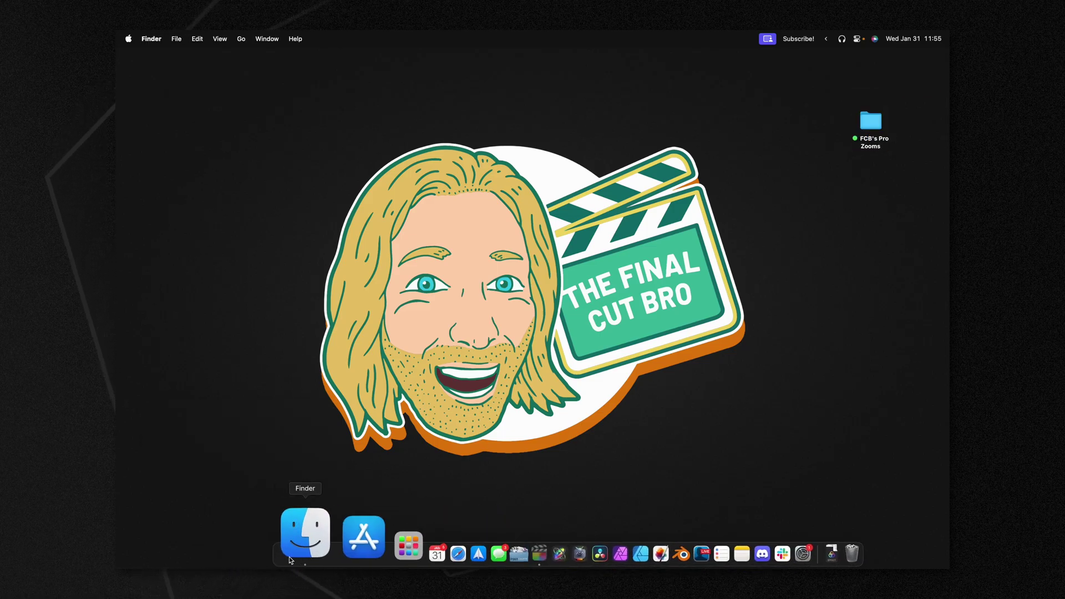
Browse in Finder to Movies > Motion Templates > Effects to list the installed effect folders.
left_click(292, 558)
left_click(317, 341)
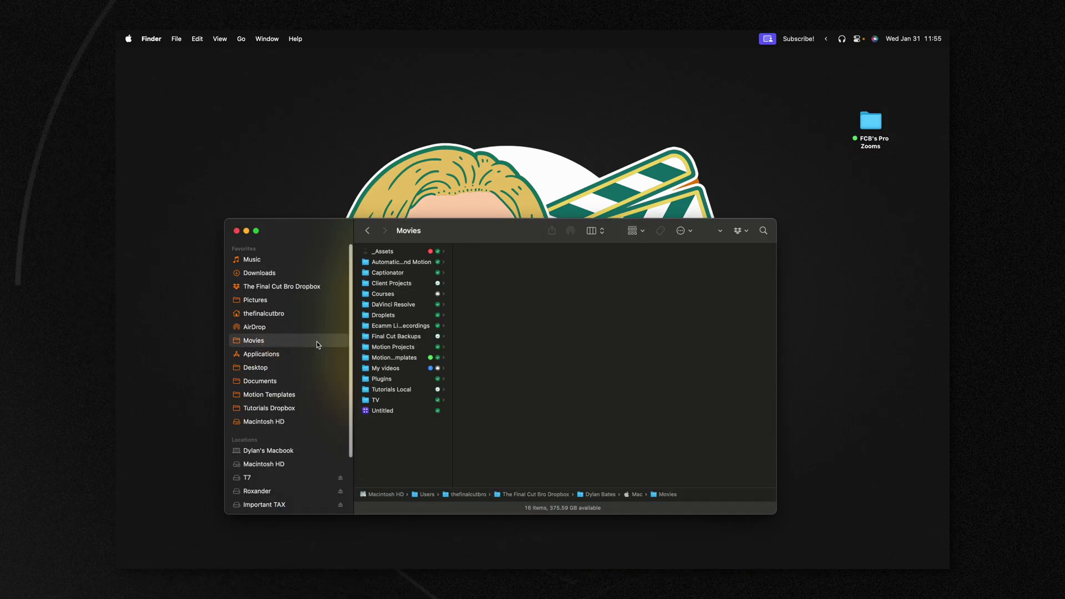
left_click(489, 272)
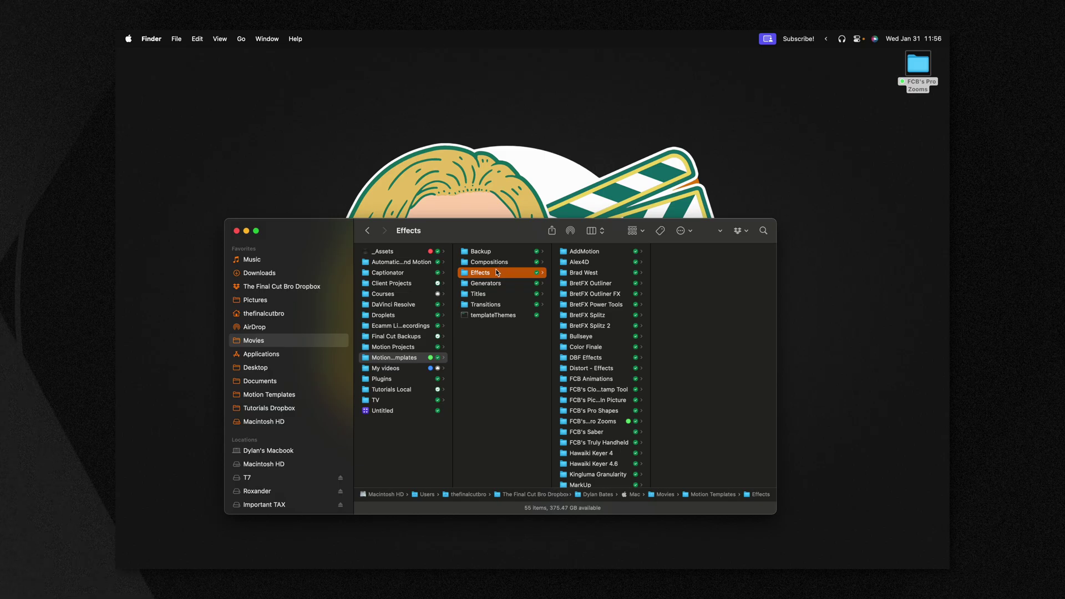
Get Info on the Effects folder, then open the Pro Zoom folder and select its four files.
key("super+i")
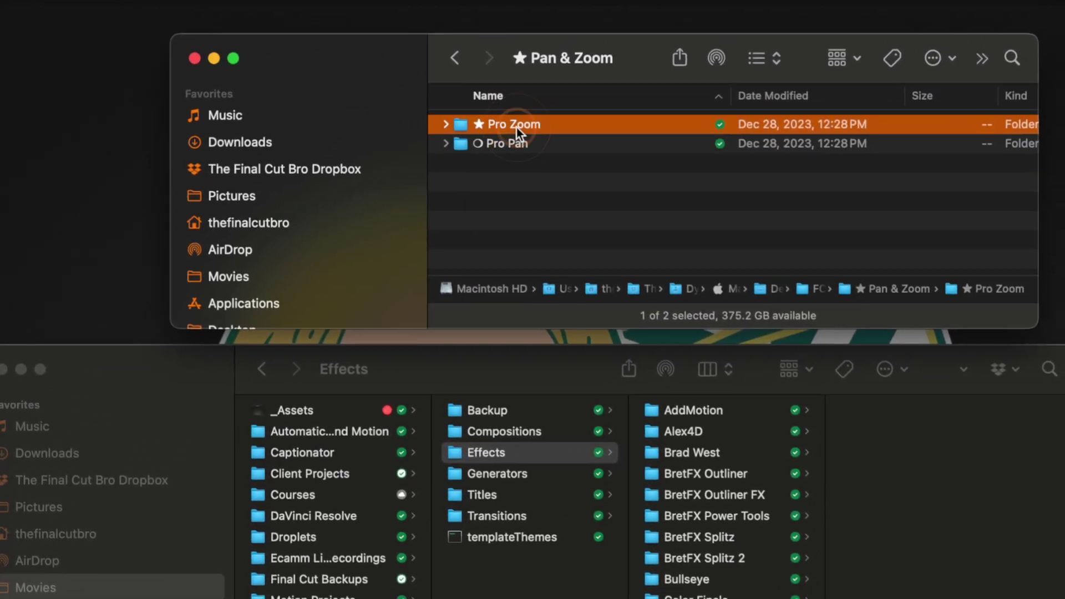
double_click(515, 125)
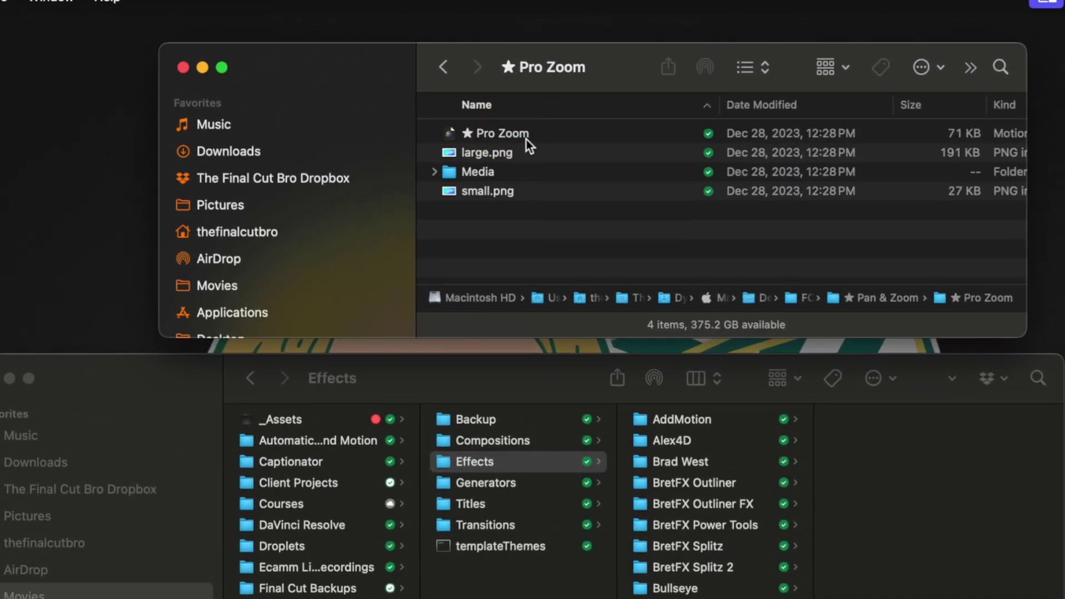
left_click(527, 139)
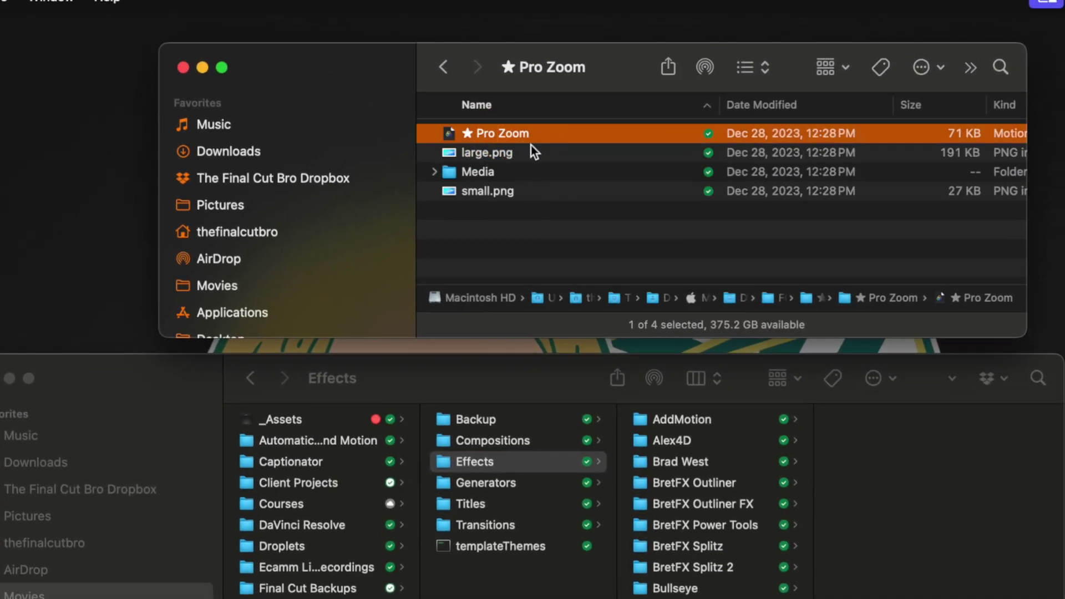
left_click(527, 192, "shift")
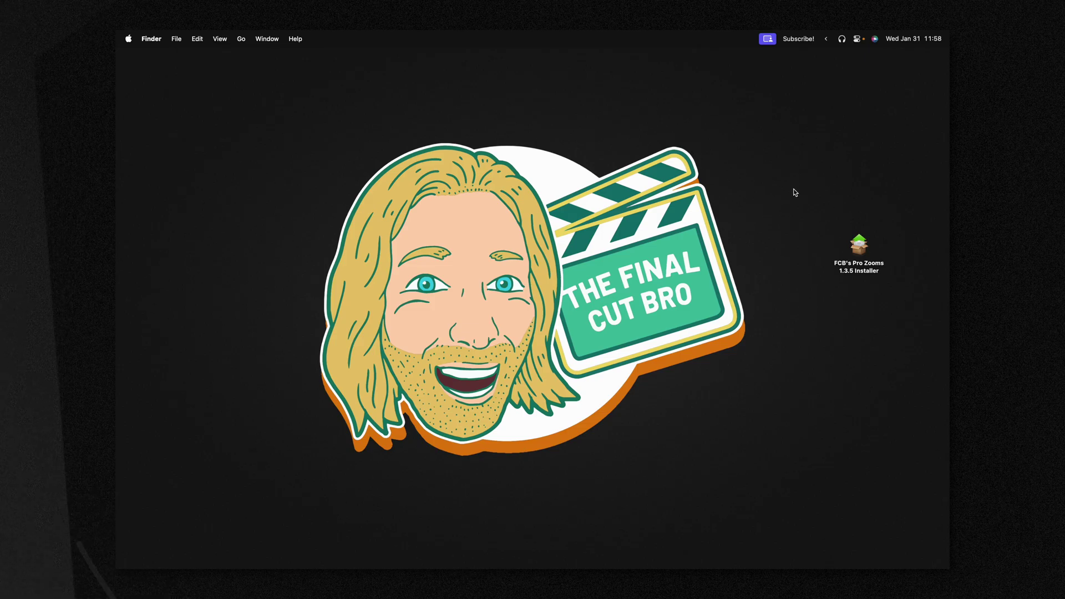
Move the FCB's Pro Zooms 1.3.5 Installer up the desktop and open it with Cmd-O.
left_click_drag(863, 252, 844, 221)
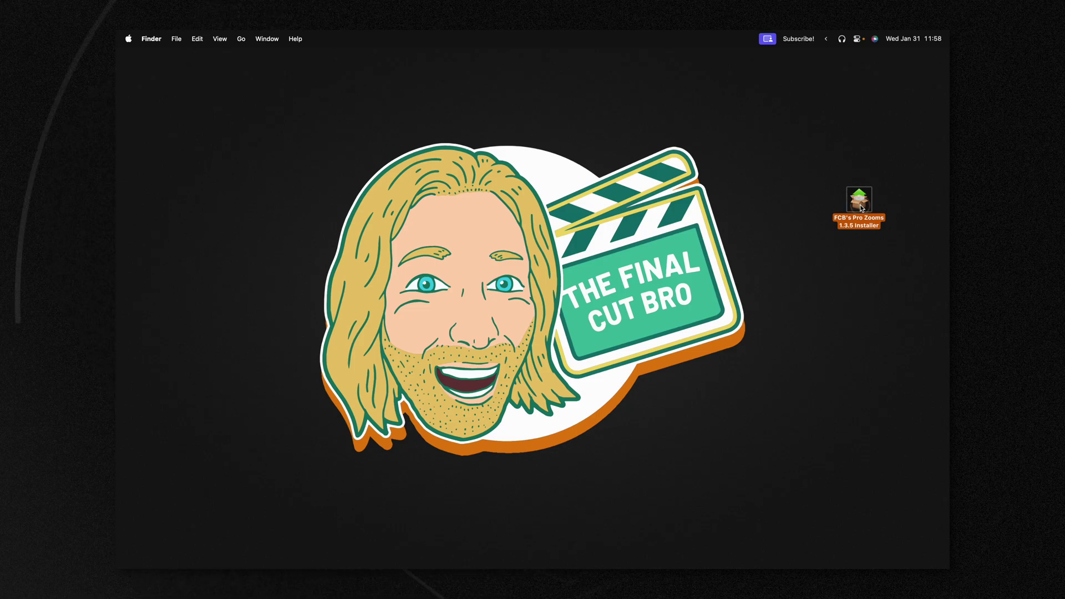
key("super+o")
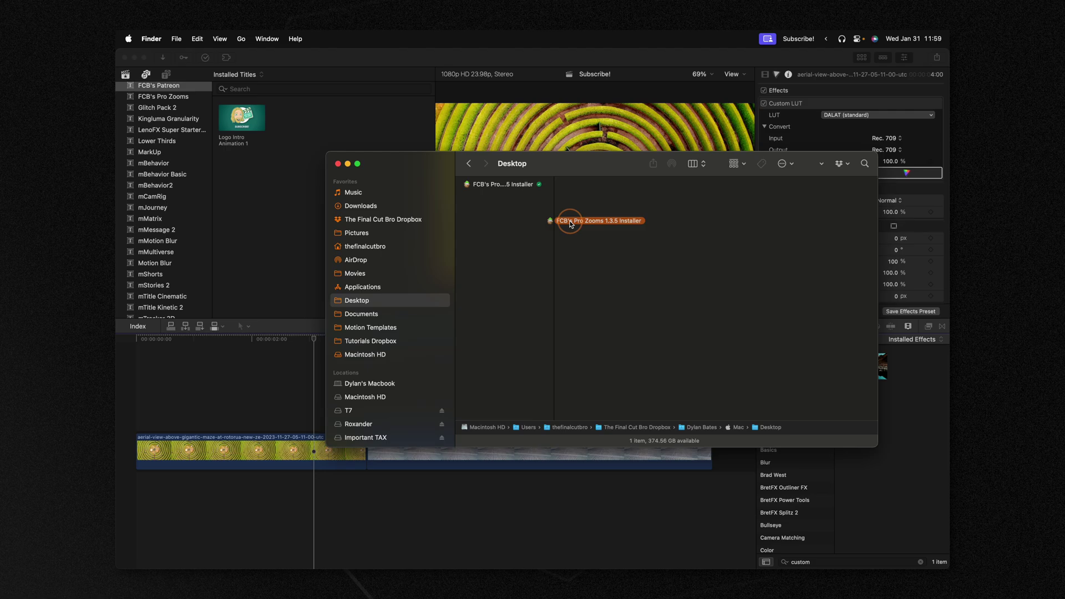
Bring Final Cut Pro back in front of the Finder Desktop window.
left_click(244, 181)
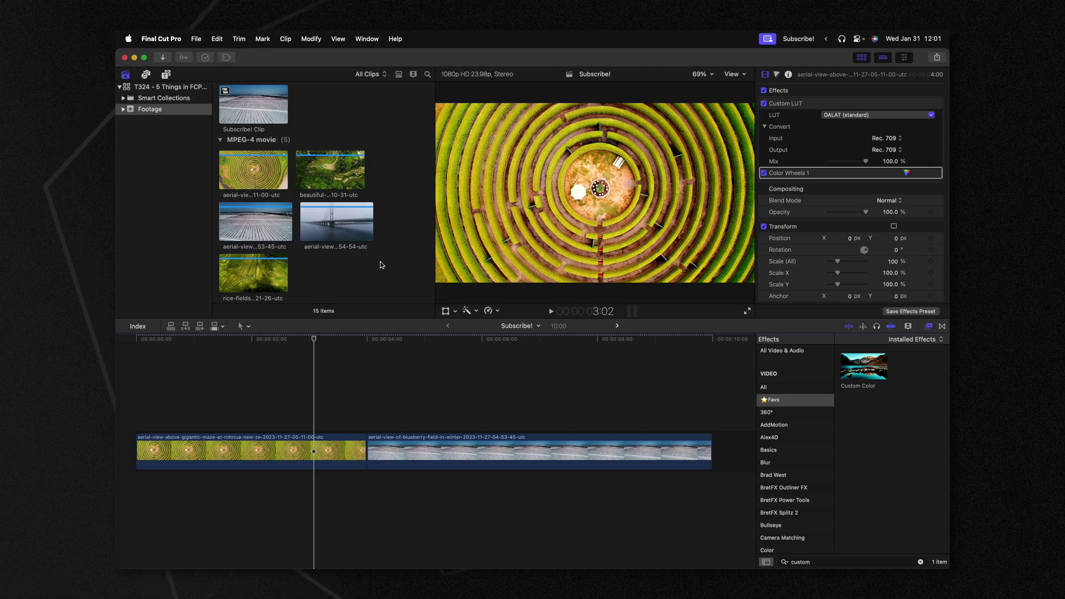
Open the Media Import window with Cmd-I, targeting the Footage event.
key("super+i")
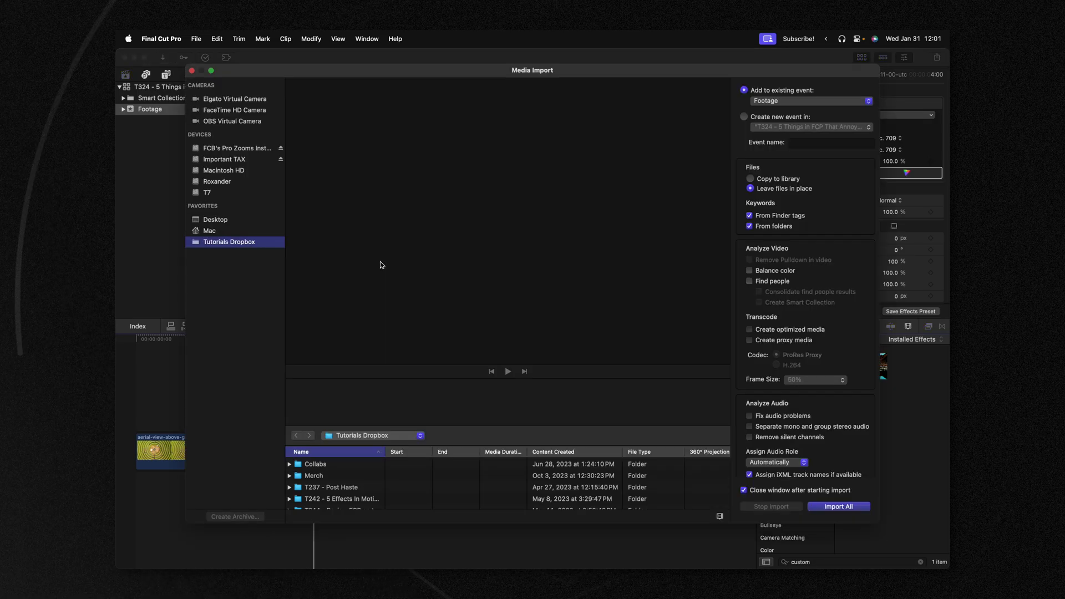